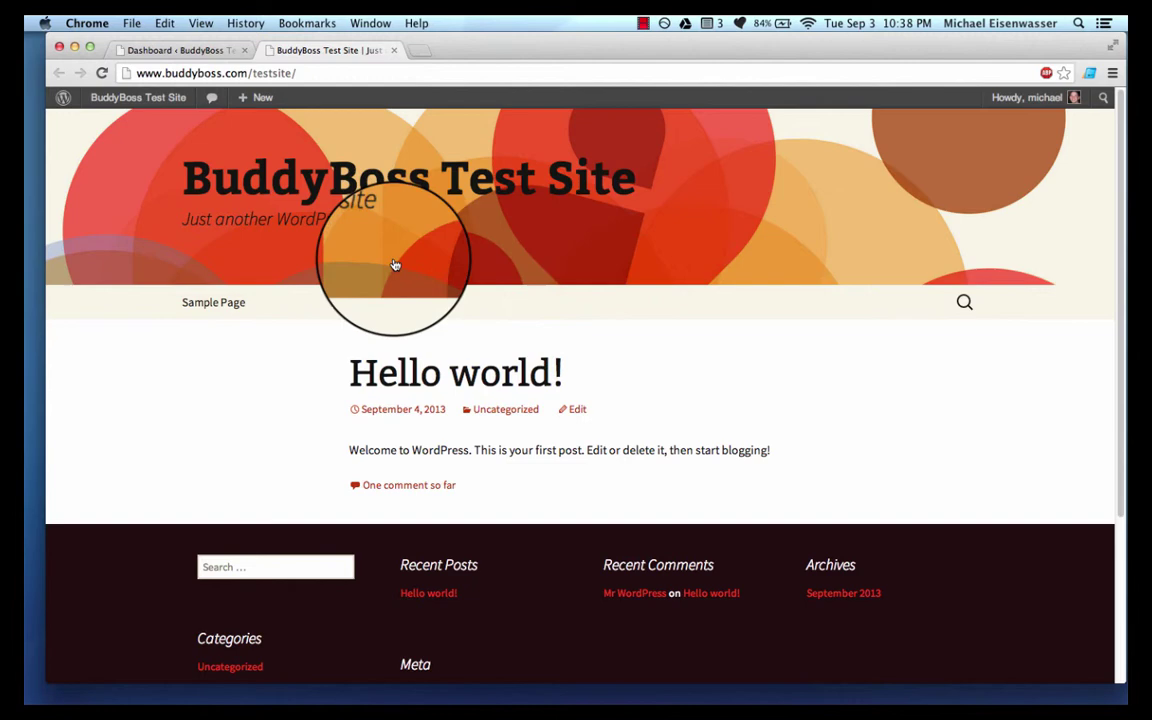
Step: Switch from the live front page to the admin Dashboard through the site-name menu
mouse_move(150, 99)
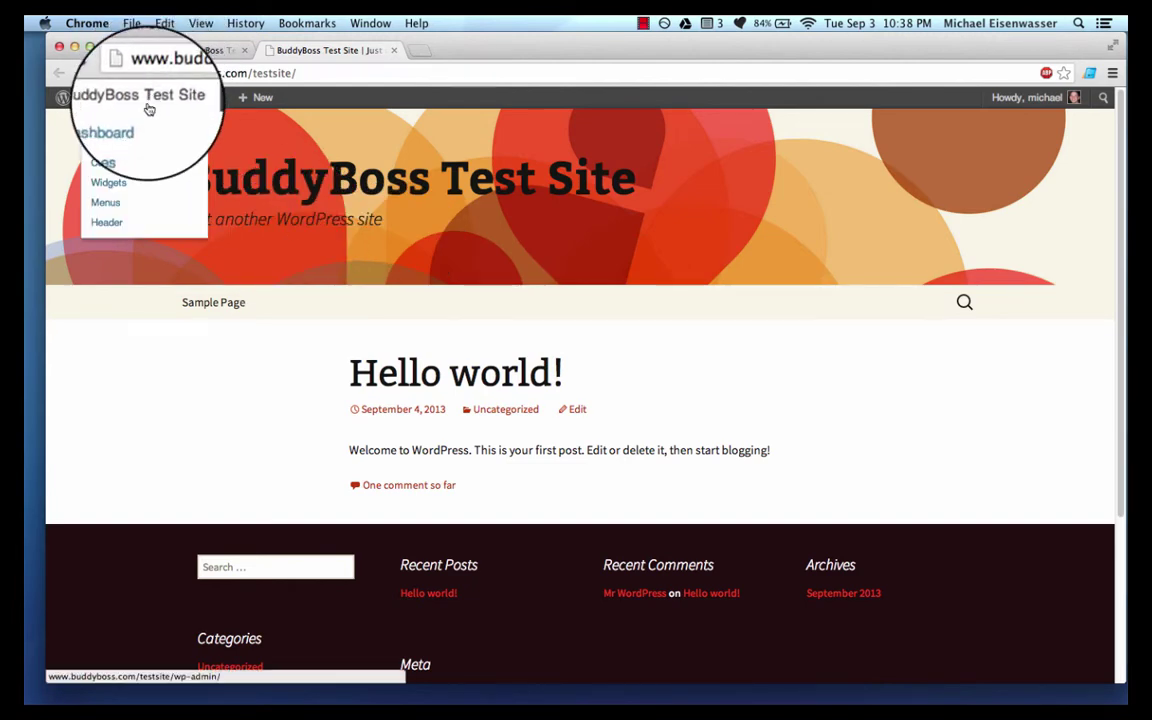
left_click(136, 122)
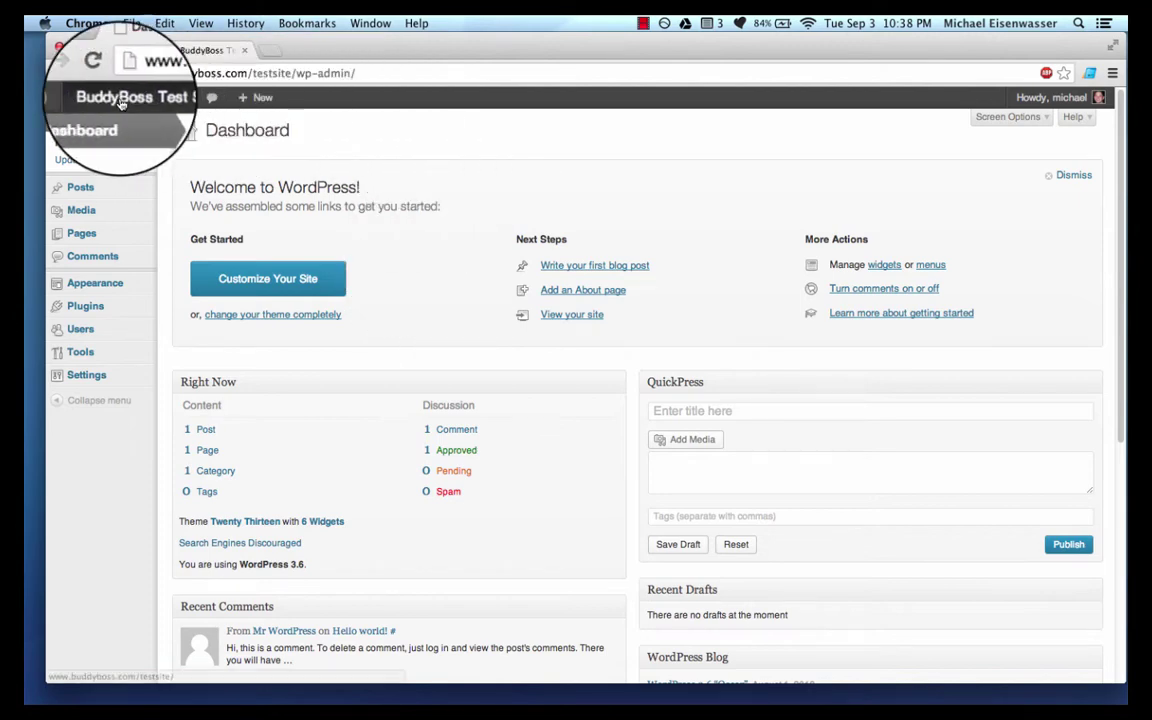
Step: Move the QuickPress box to the top of the Dashboard's left column
scroll(395, 415, "down", 5)
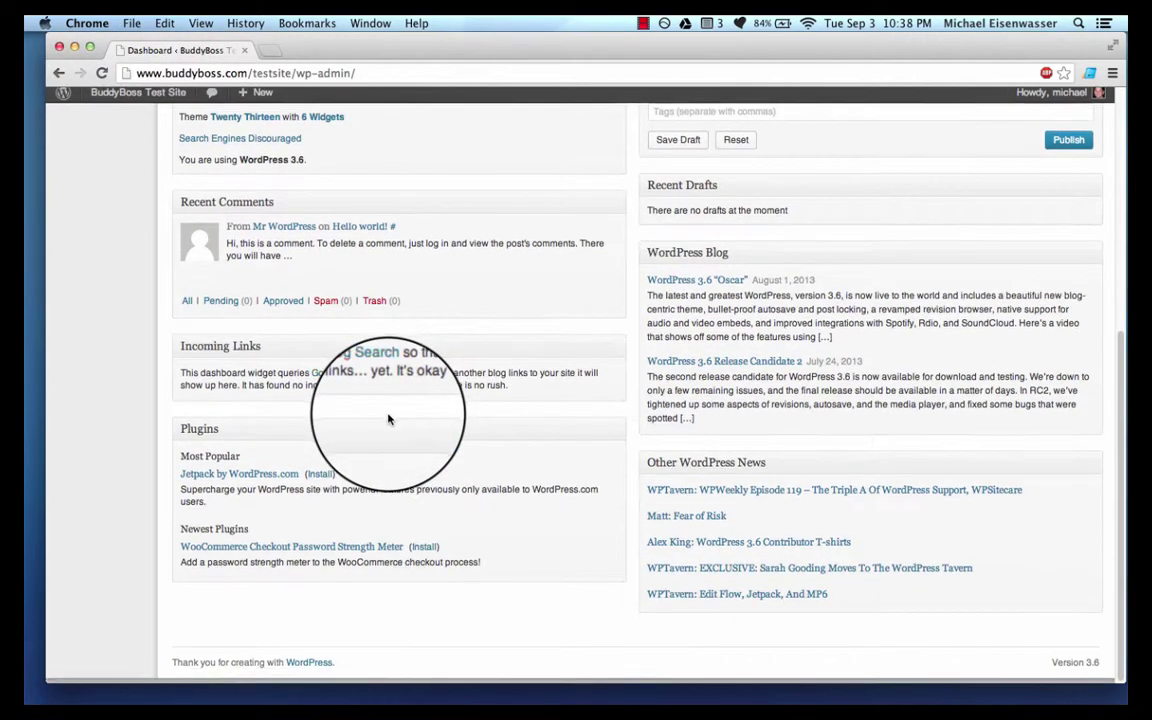
scroll(388, 405, "up", 5)
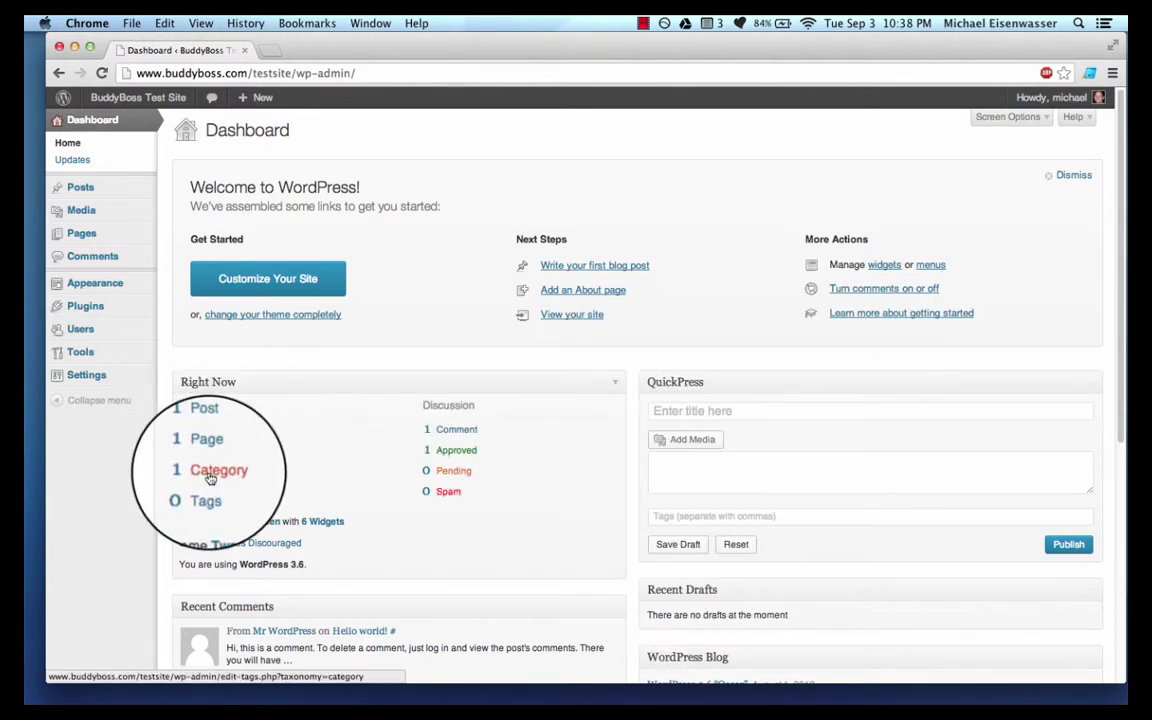
left_click_drag(751, 381, 383, 378)
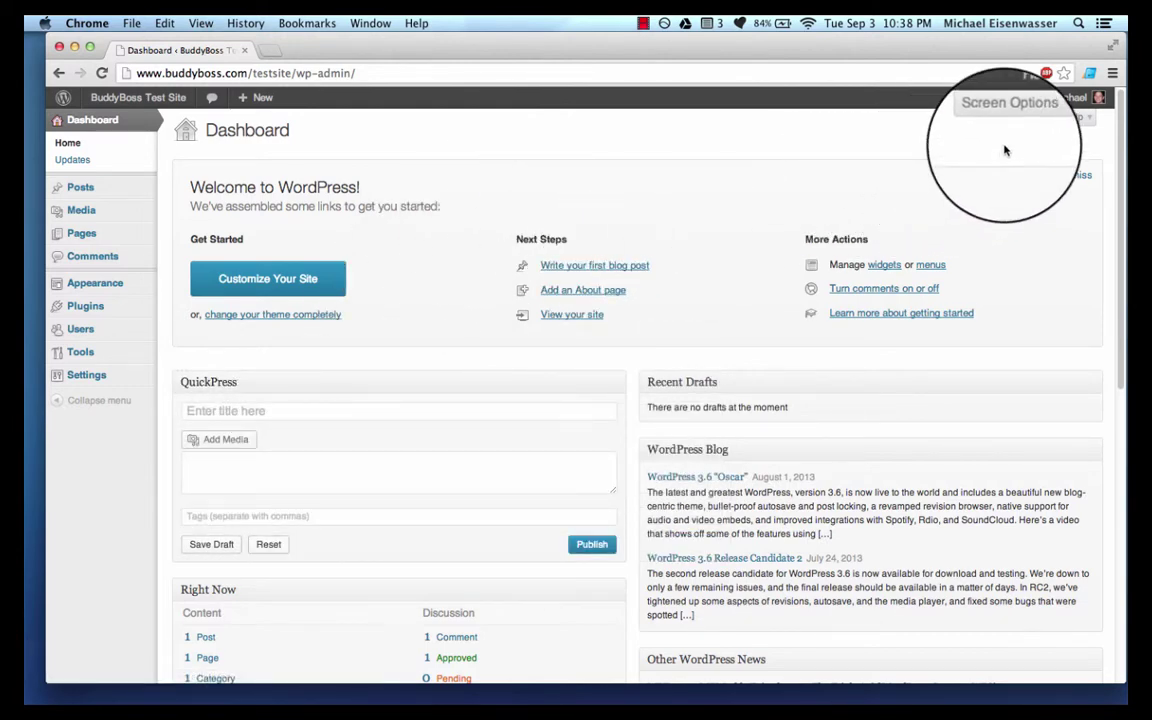
Step: Hide the Incoming Links, WordPress Blog and Welcome boxes in Screen Options
left_click(1017, 117)
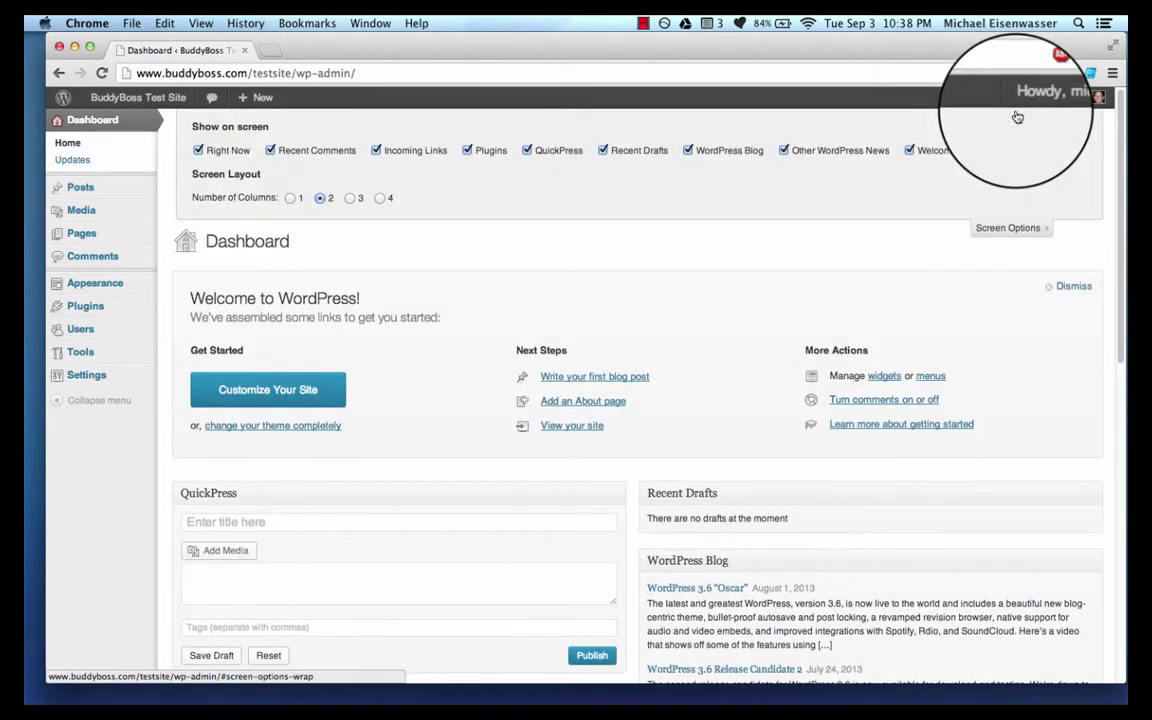
left_click(443, 152)
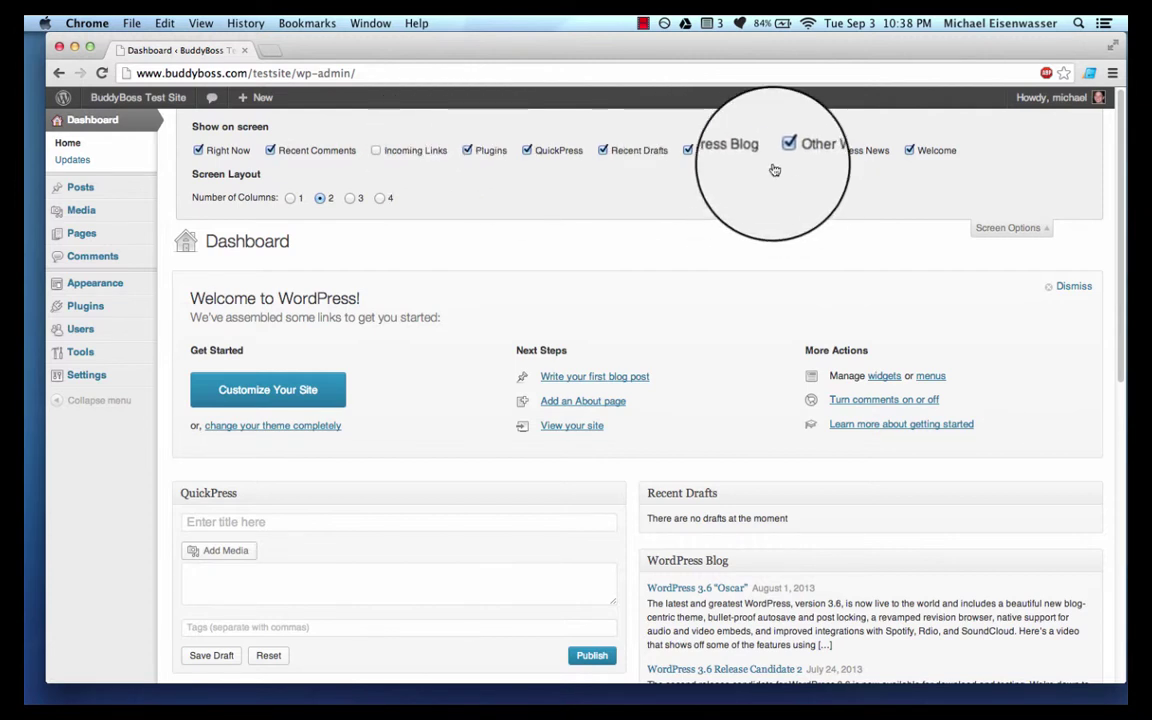
left_click(740, 152)
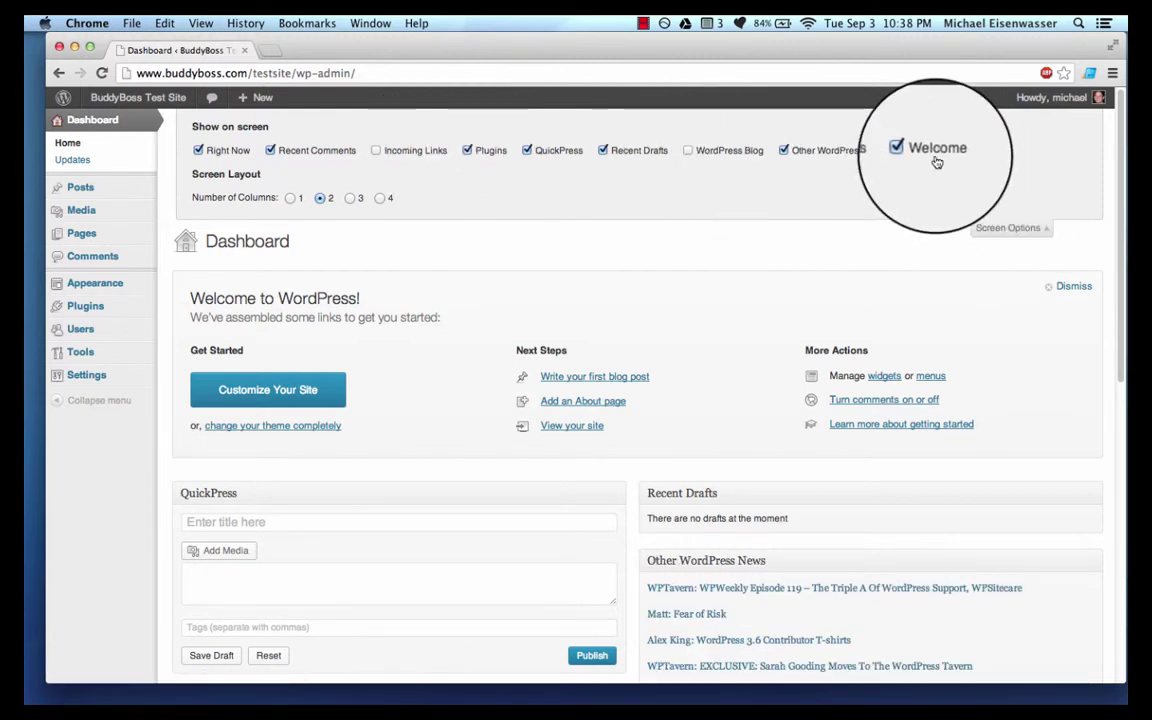
left_click(935, 153)
left_click(1005, 229)
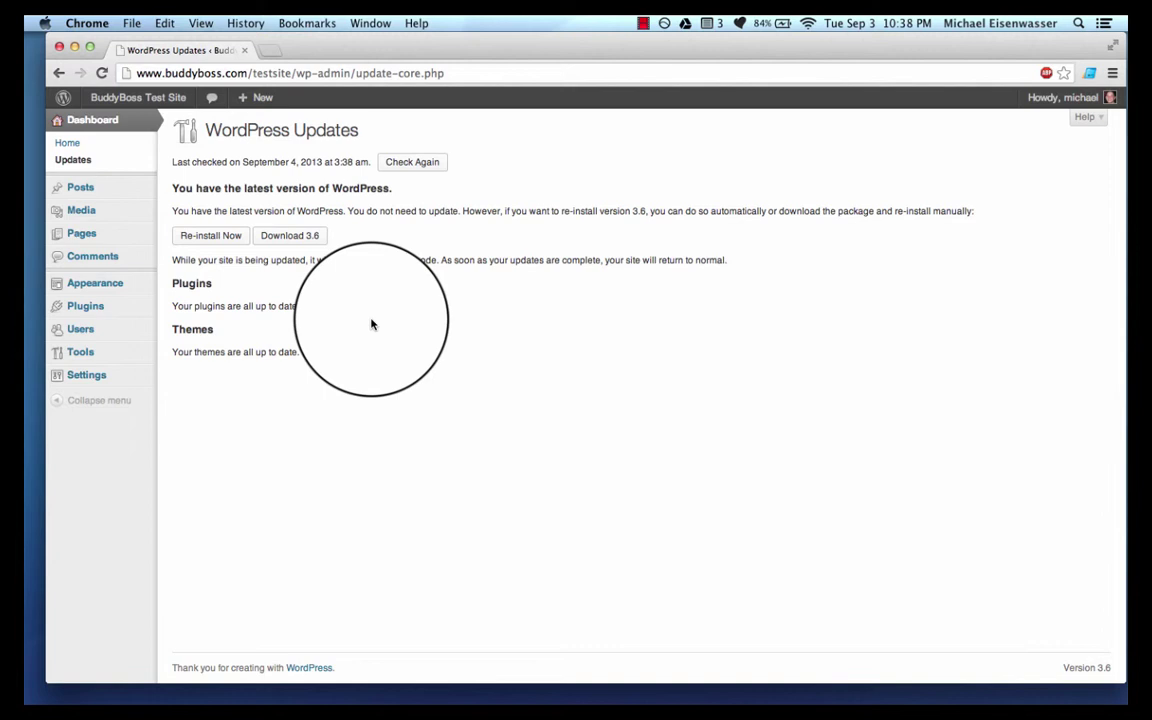
Step: Check the Updates page for version 3.6, then head to Settings > General
mouse_move(123, 188)
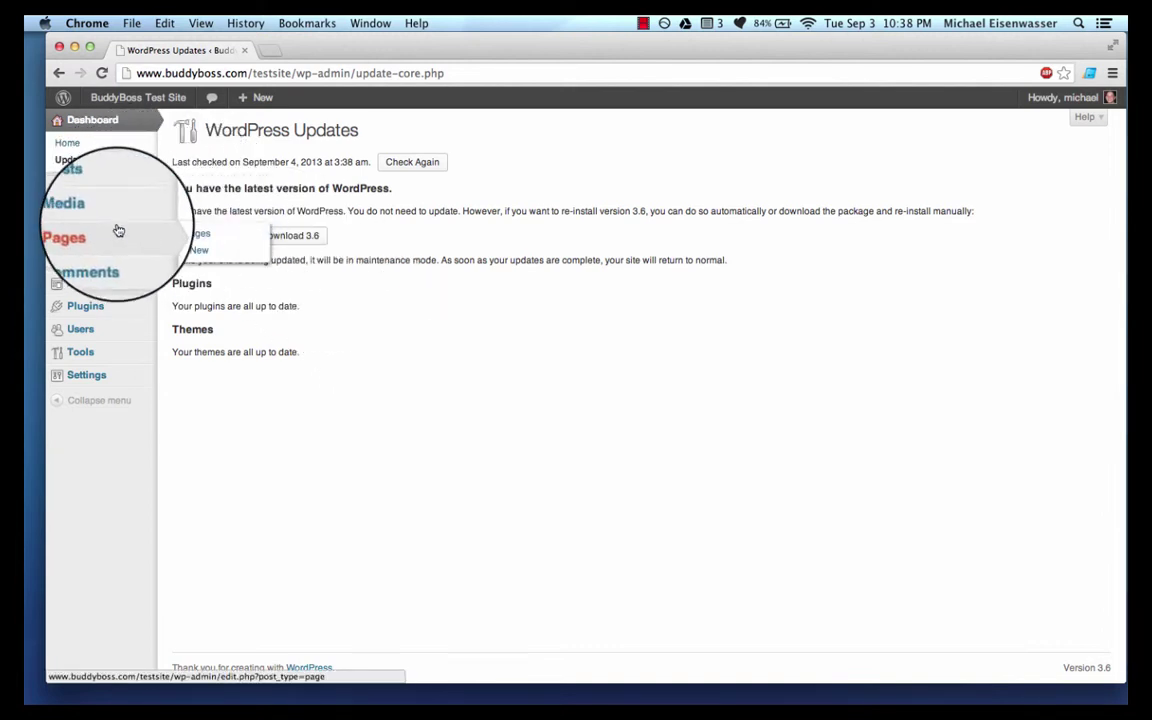
mouse_move(100, 211)
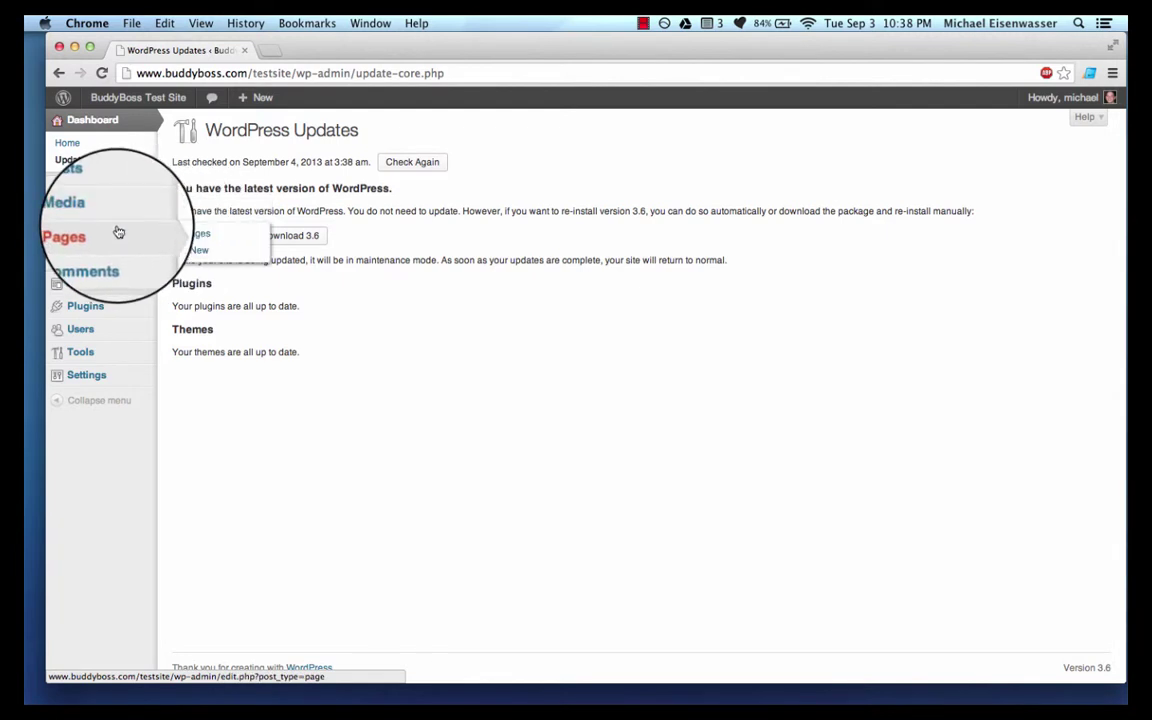
mouse_move(185, 233)
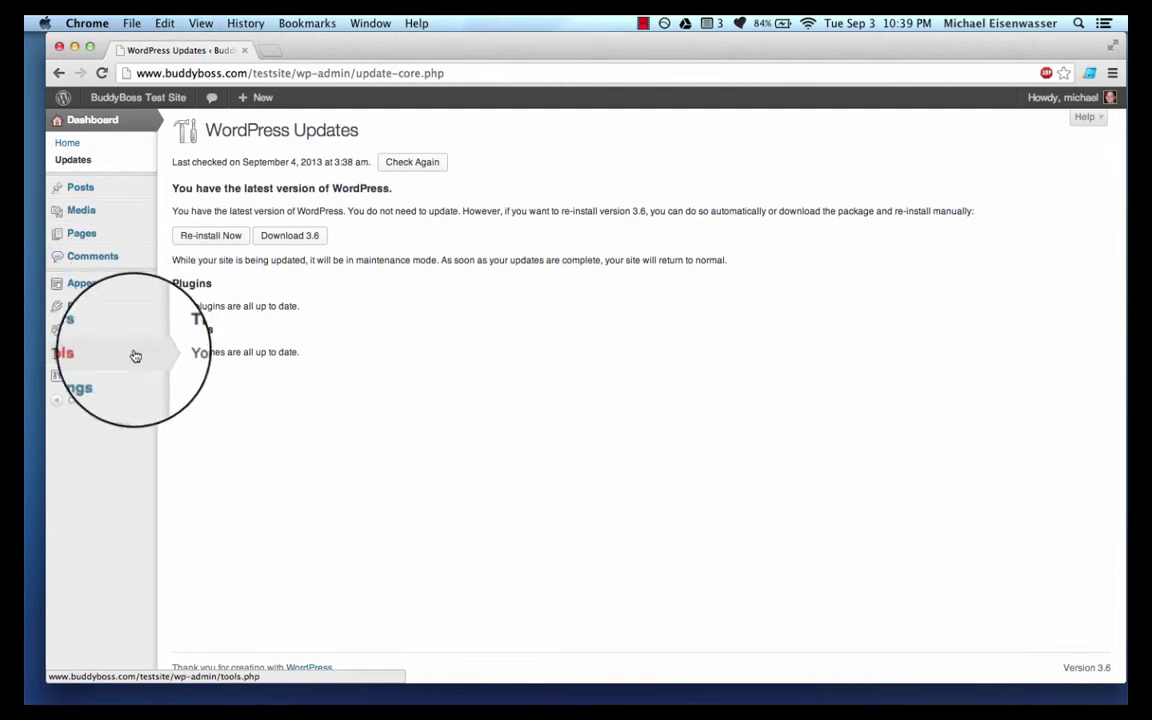
mouse_move(118, 378)
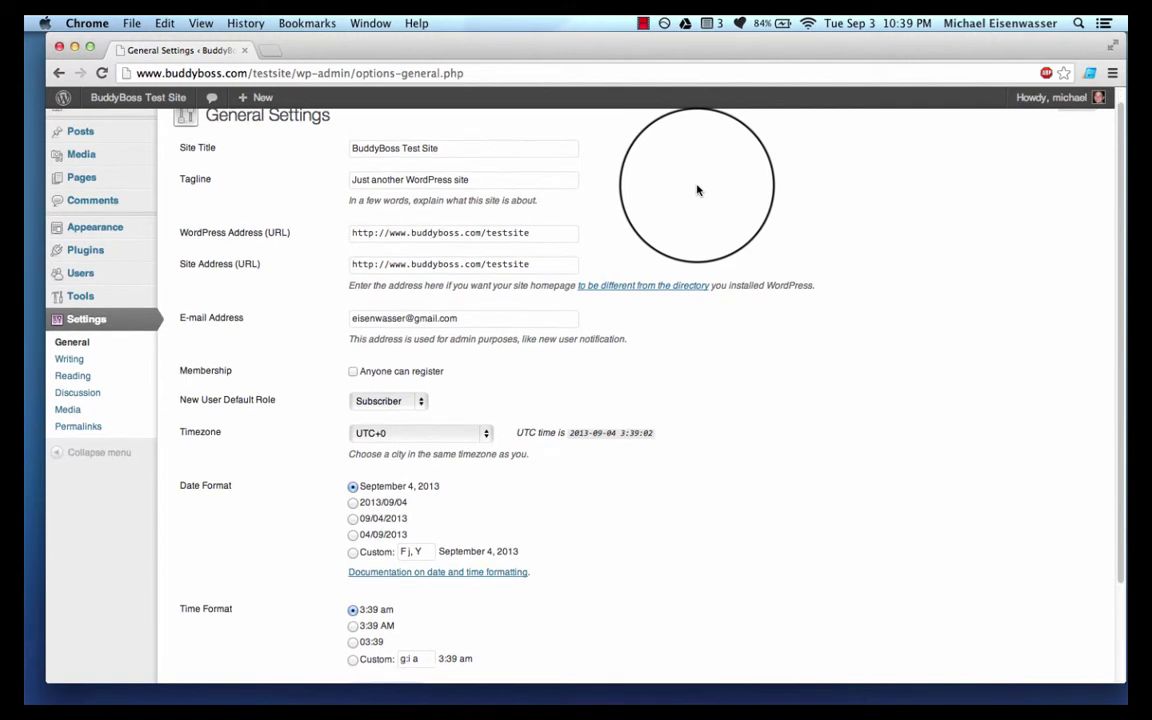
Step: Leave Anyone can register unchecked, set the timezone to Chicago, and save General settings
scroll(608, 300, "down", 2)
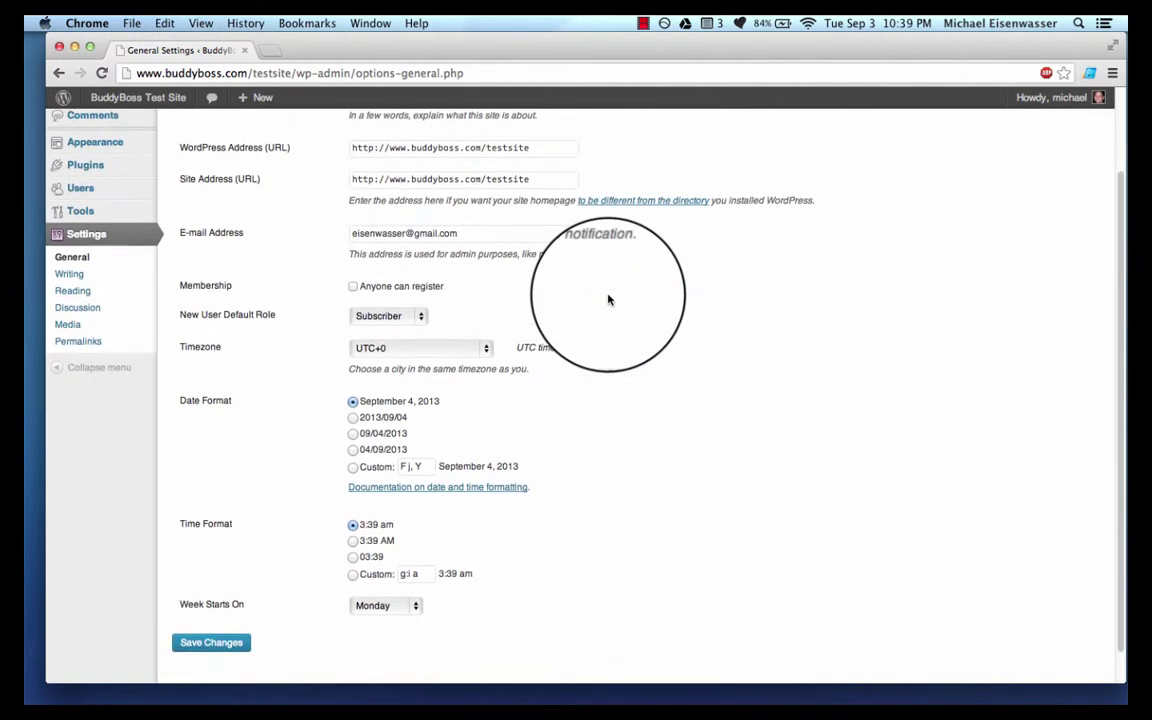
left_click(422, 289)
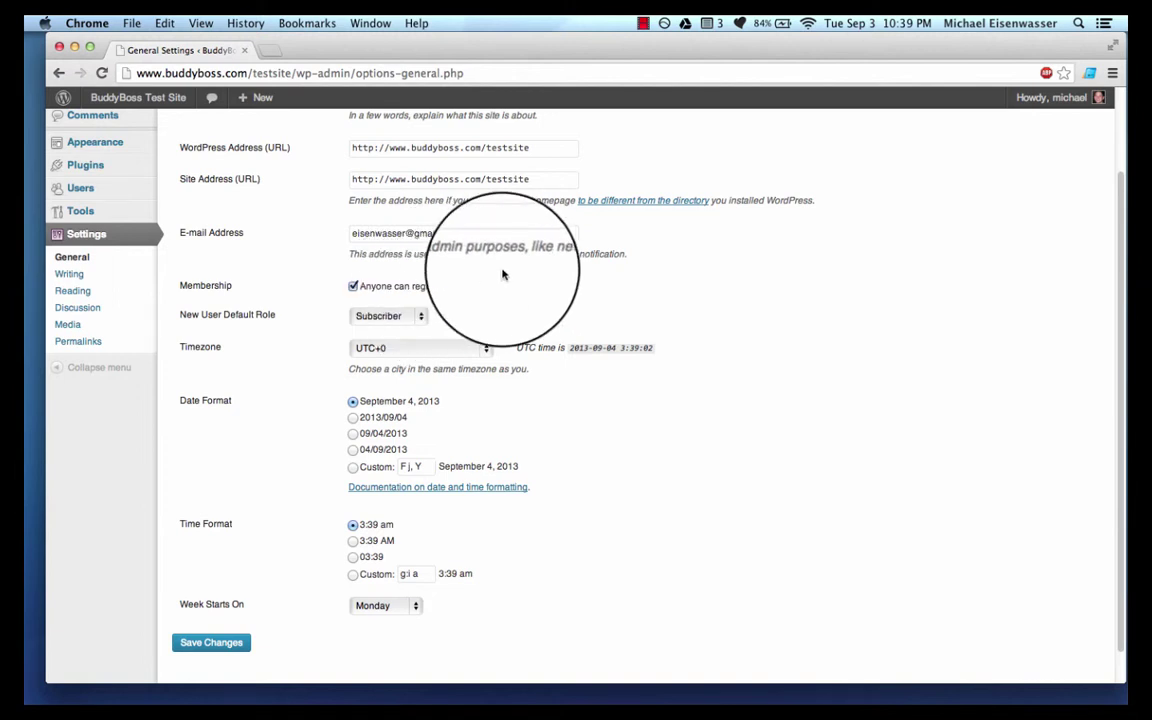
left_click(419, 291)
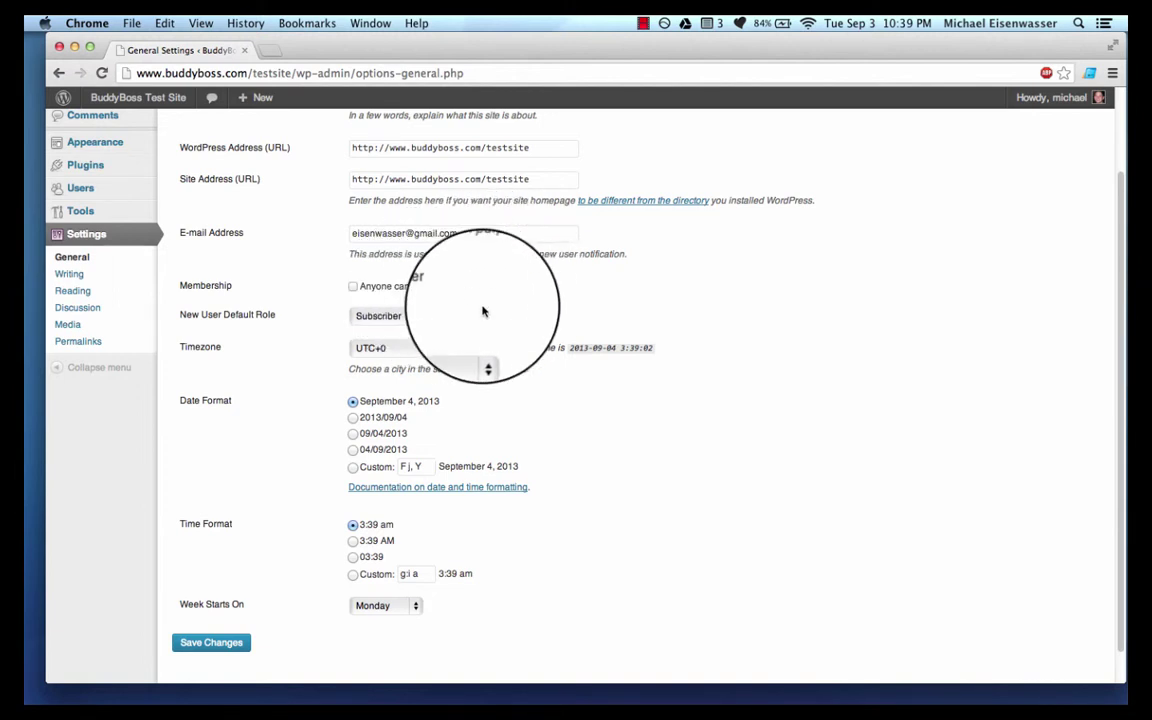
scroll(506, 322, "down", 2)
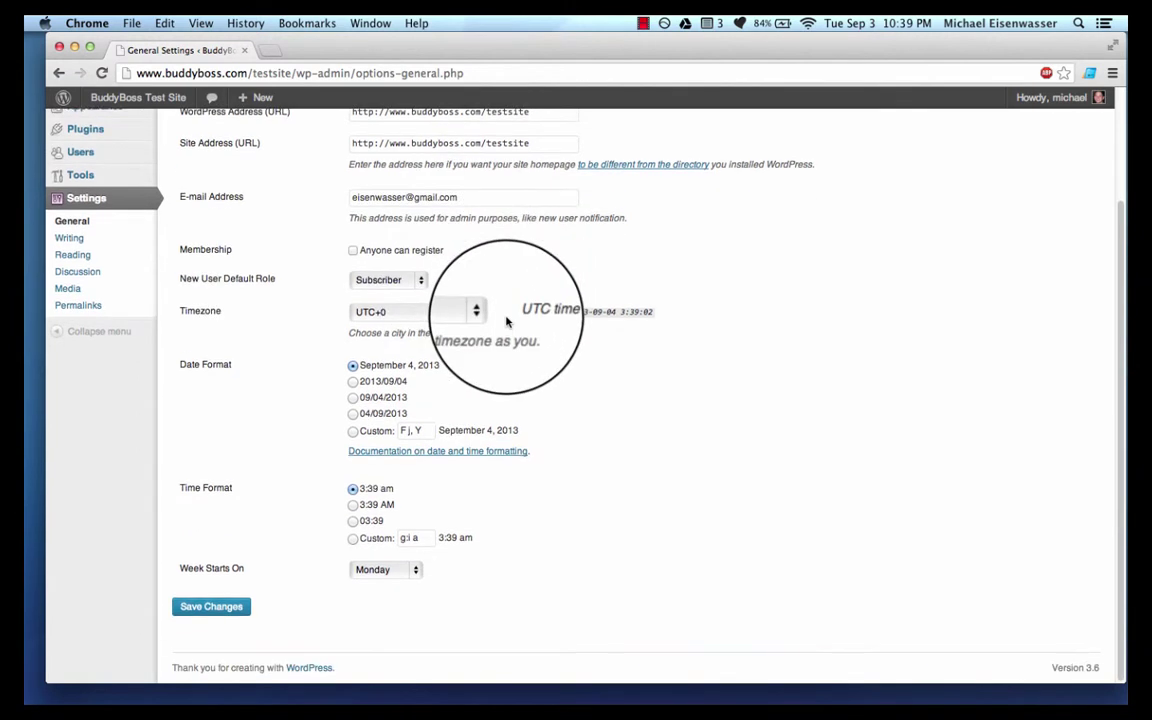
left_click(424, 320)
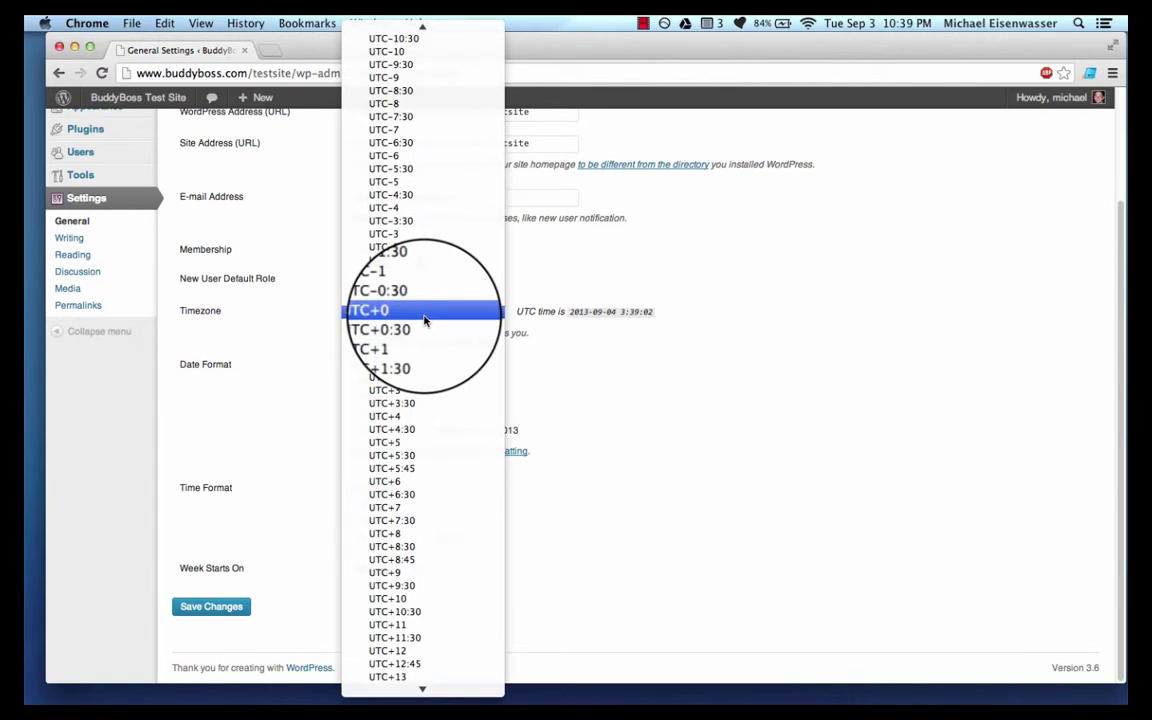
scroll(424, 320, "up", 20)
scroll(425, 336, "down", 10)
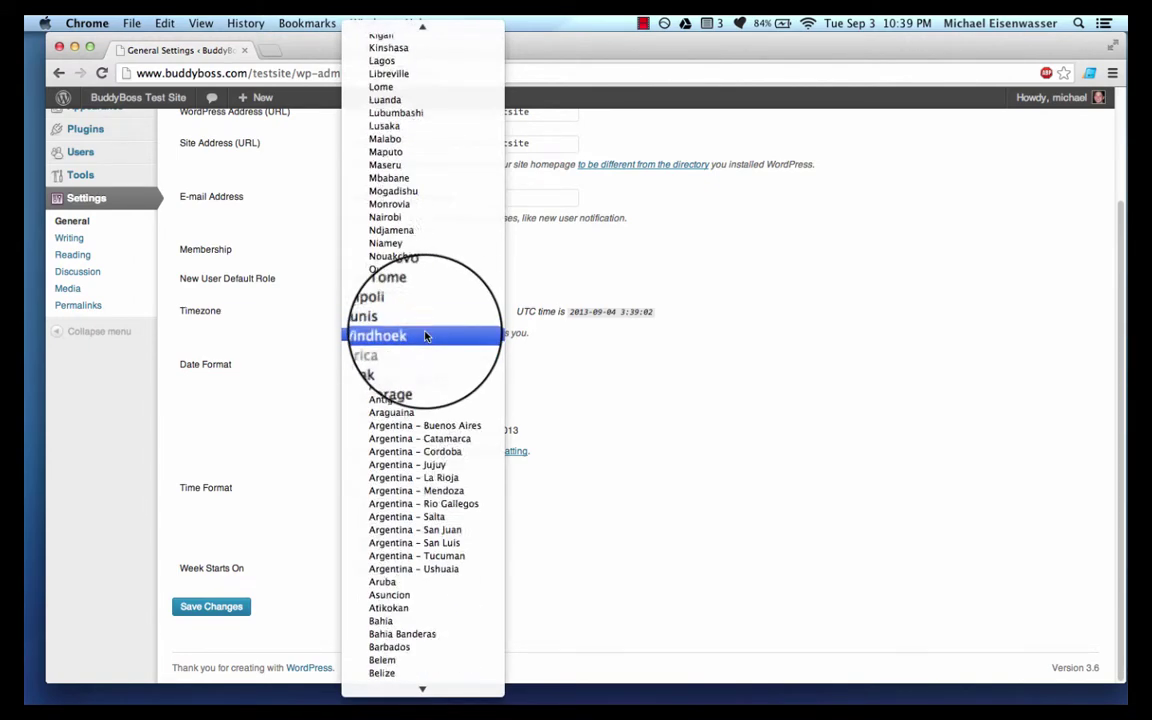
scroll(425, 336, "down", 8)
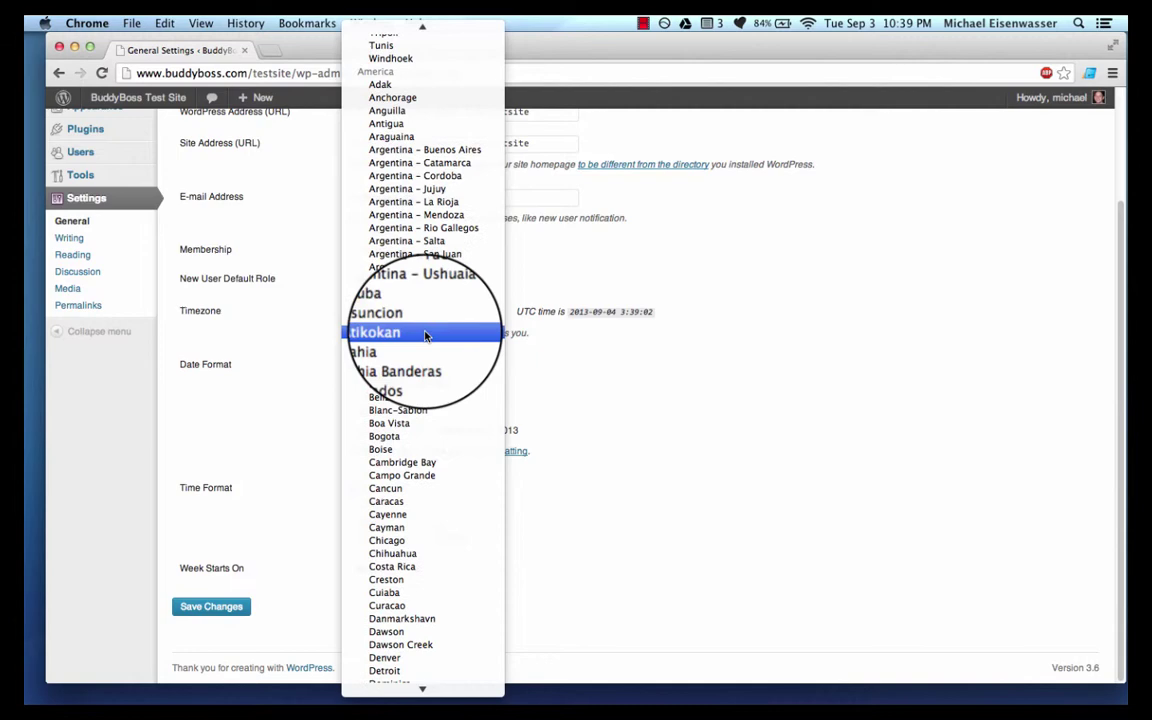
scroll(425, 336, "down", 4)
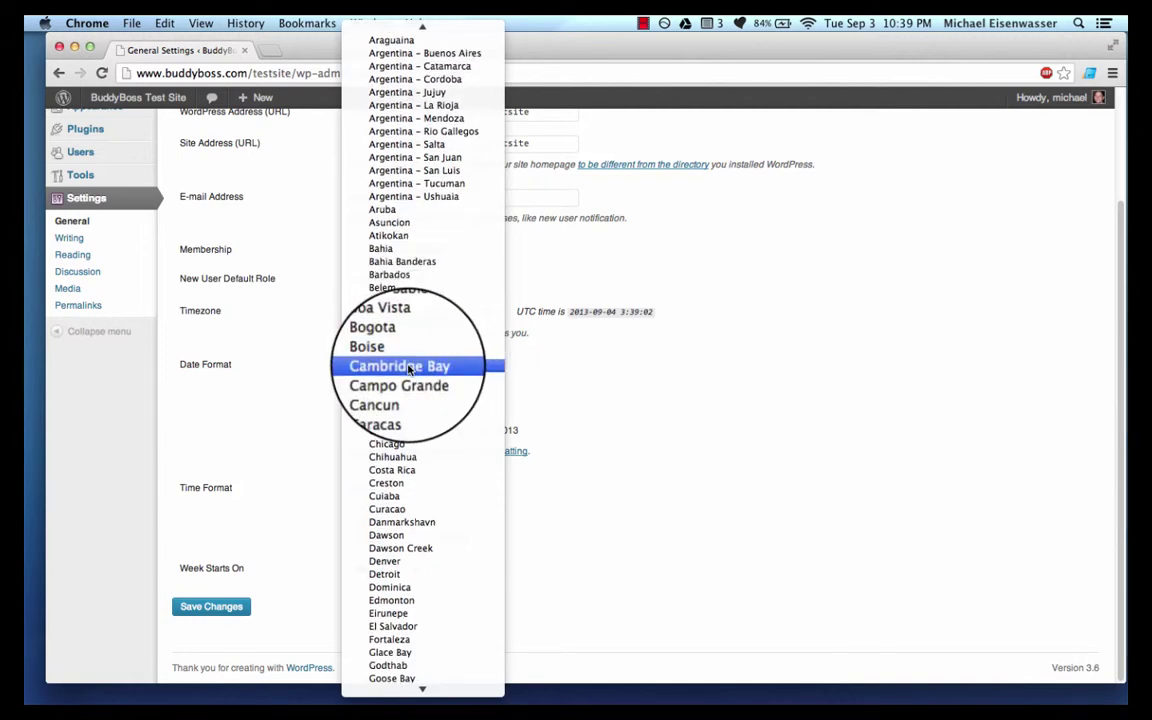
left_click(395, 443)
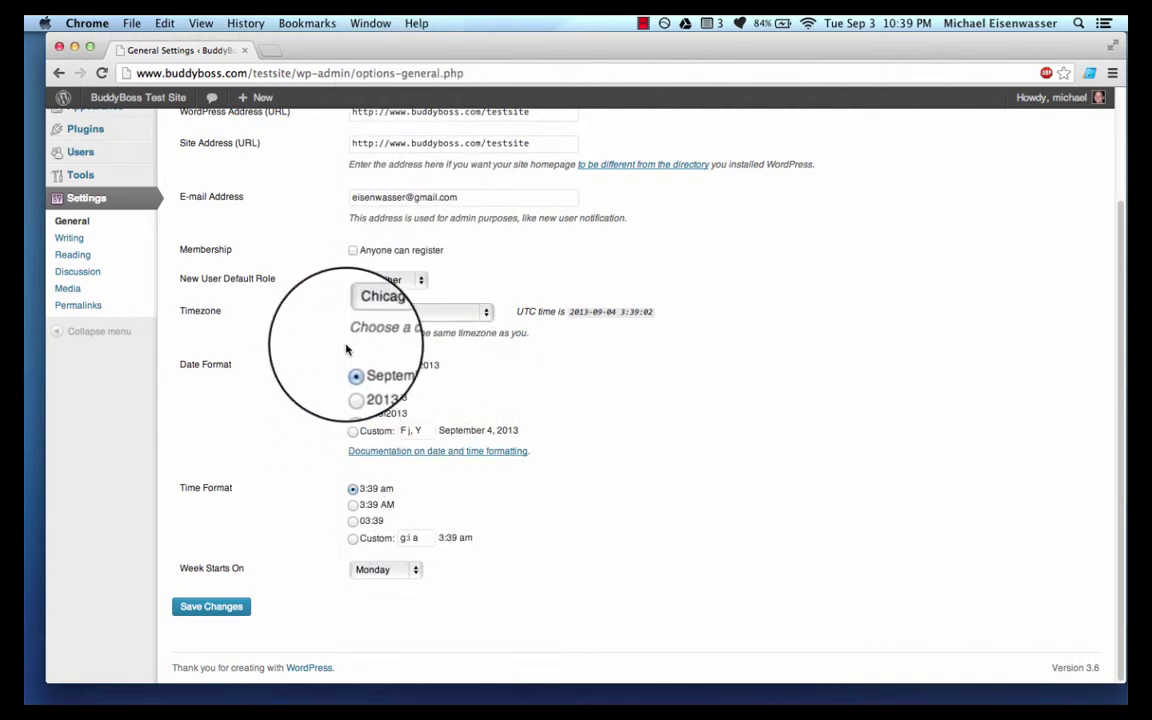
left_click(207, 600)
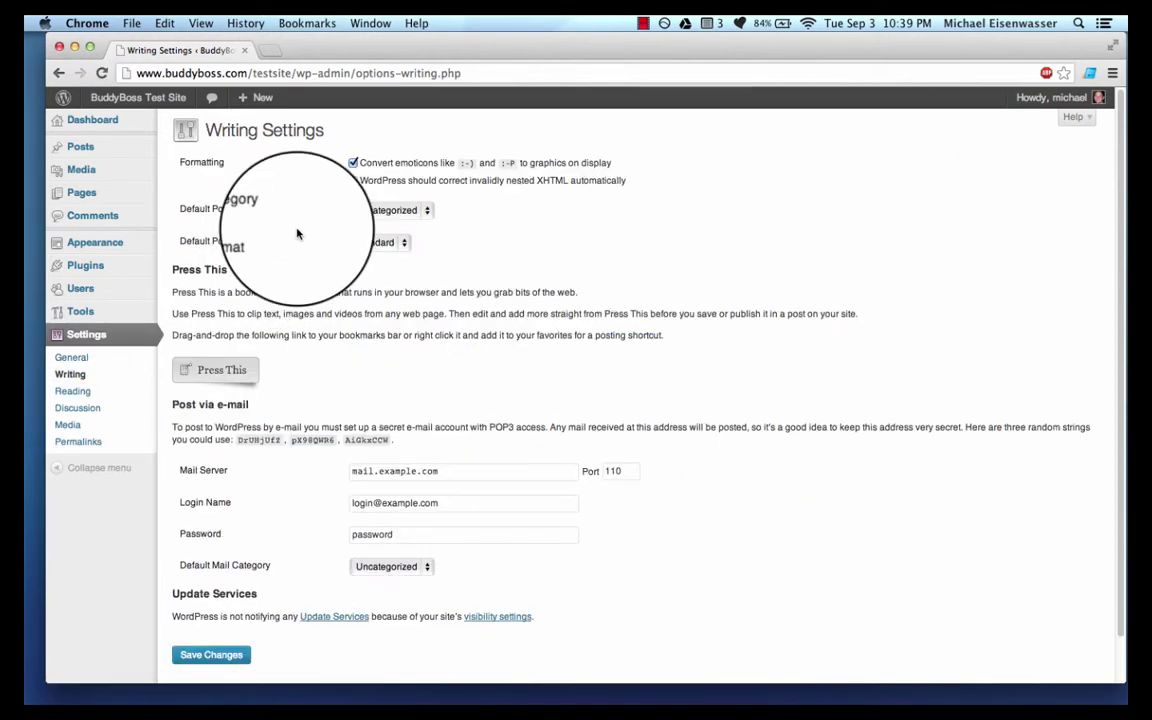
Step: Open Settings > Reading, then open the live test site in a new tab
scroll(321, 244, "down", 1)
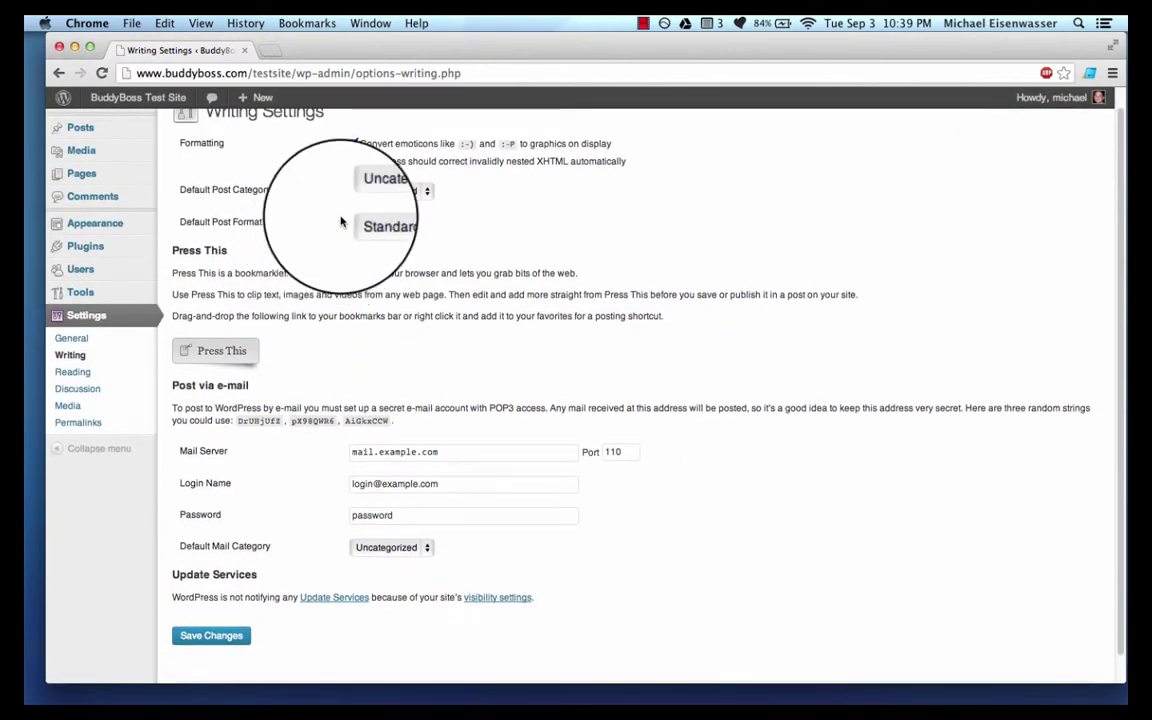
left_click(101, 376)
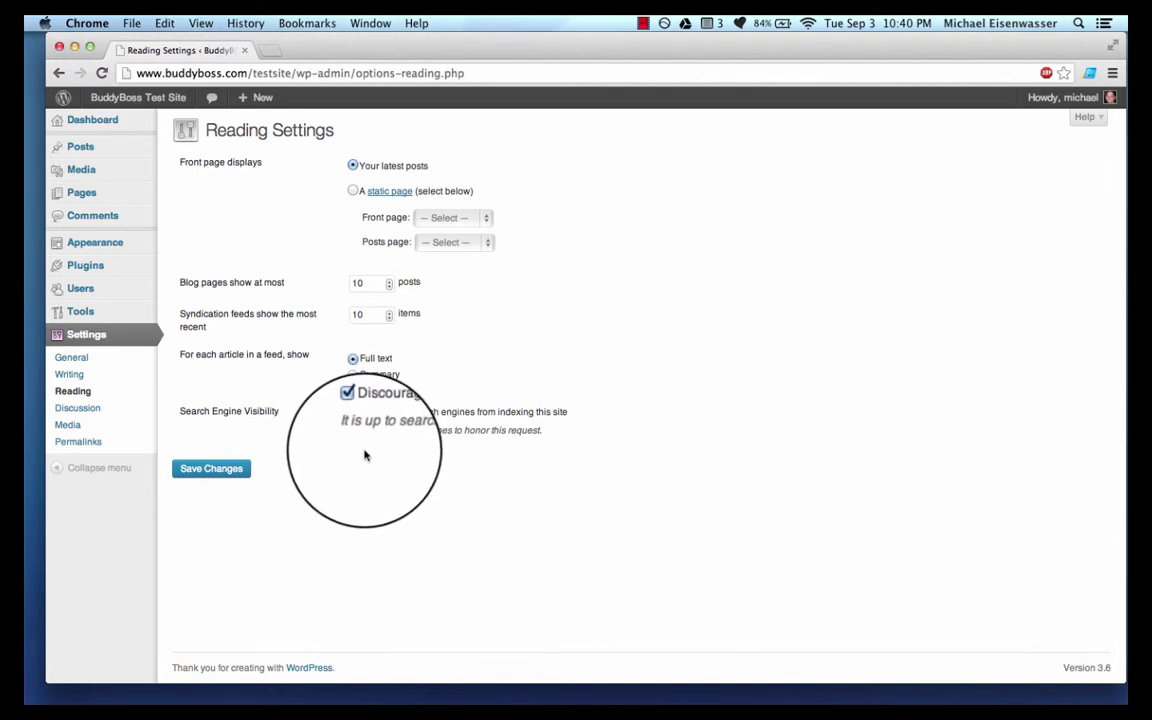
left_click(152, 121, "super")
left_click(313, 52)
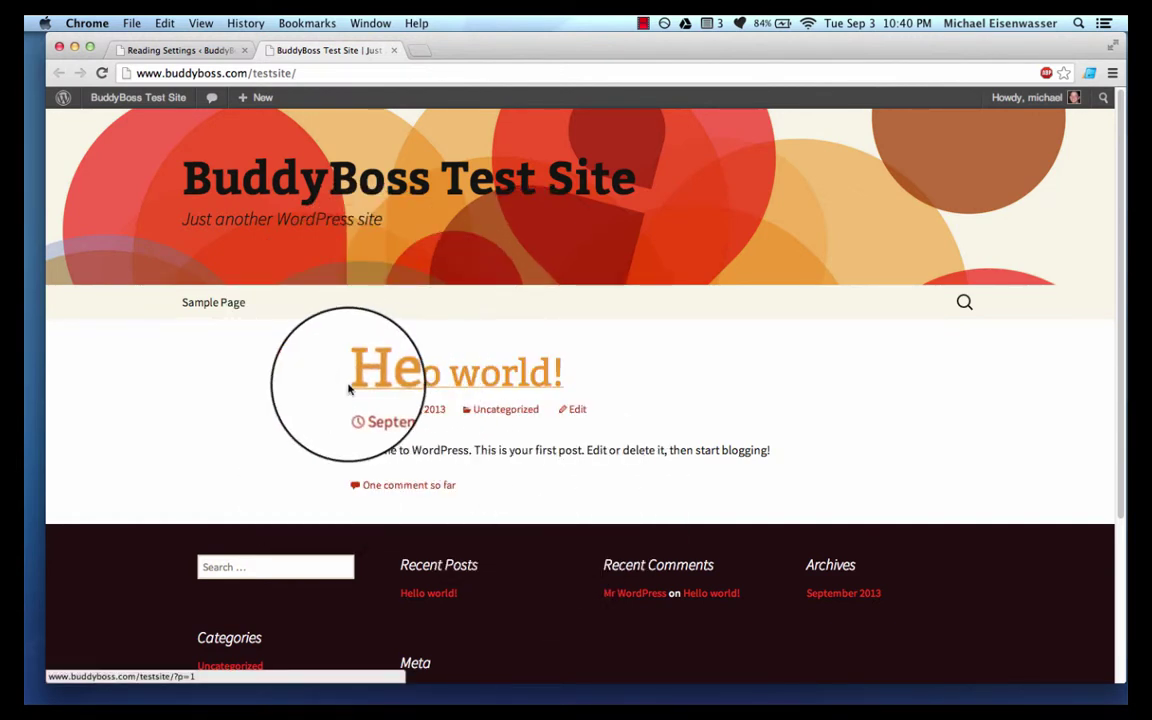
Step: Go back to the Reading Settings tab after viewing the Hello world! front page
left_click(175, 52)
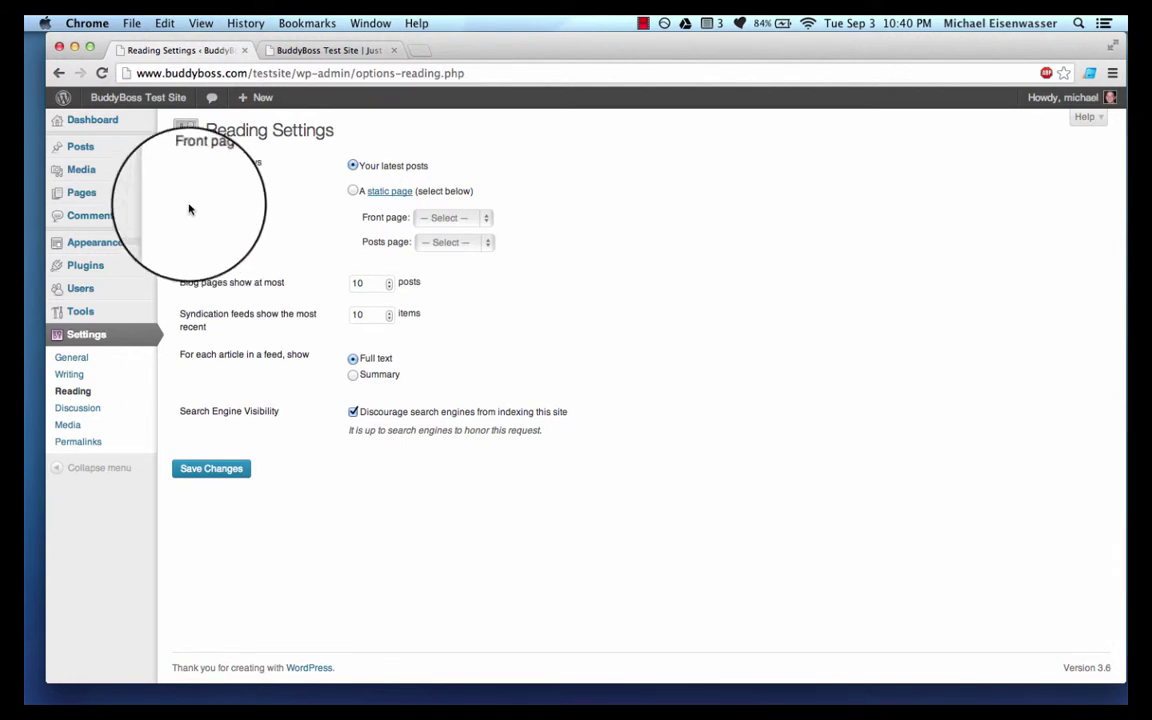
Step: Publish a 'Home' page reading 'This is the homepage', then start a 'Blog' page
mouse_move(134, 195)
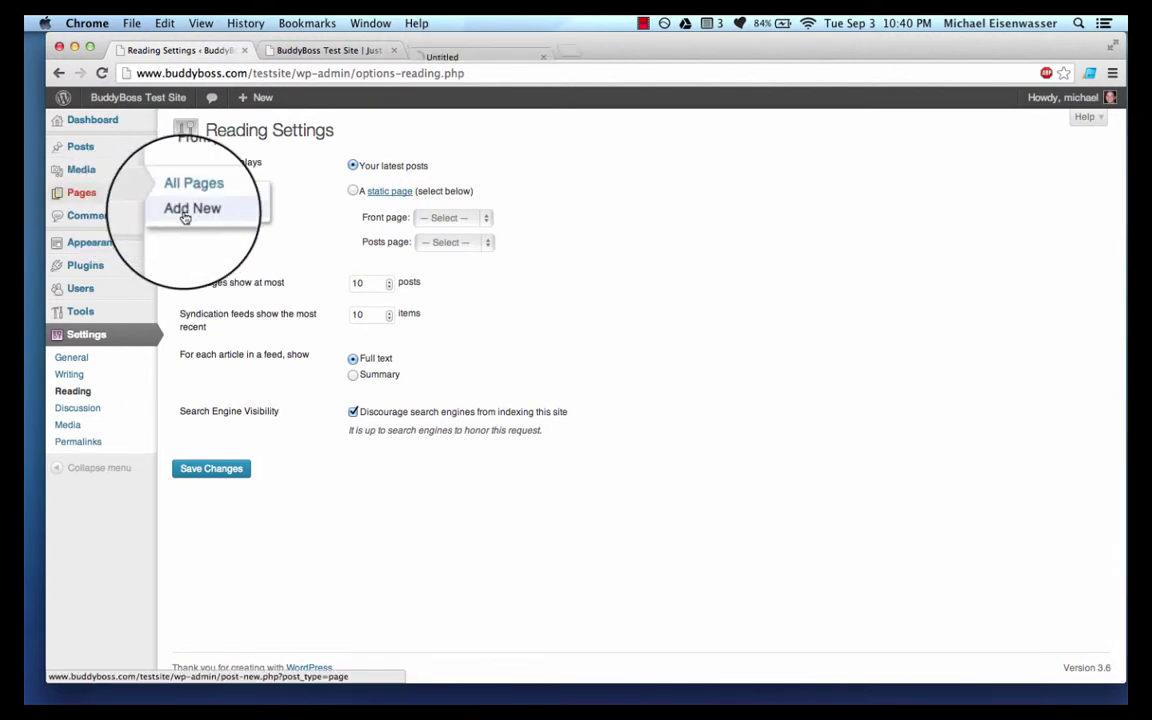
left_click(446, 50)
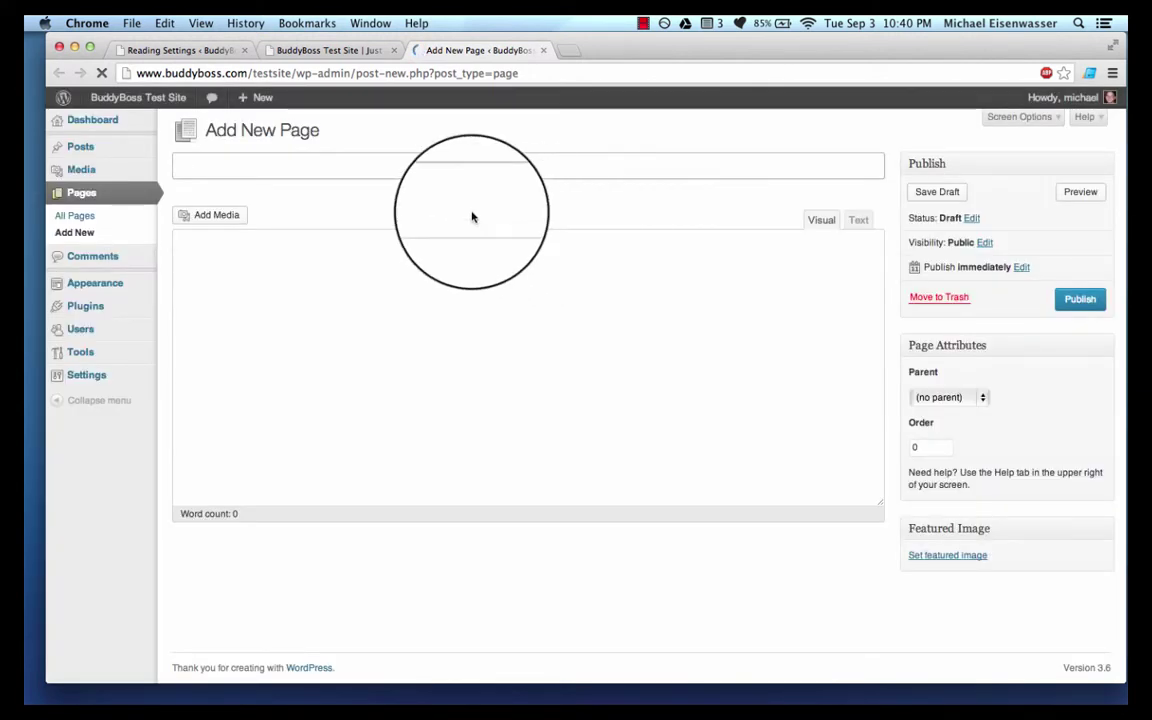
left_click(408, 165)
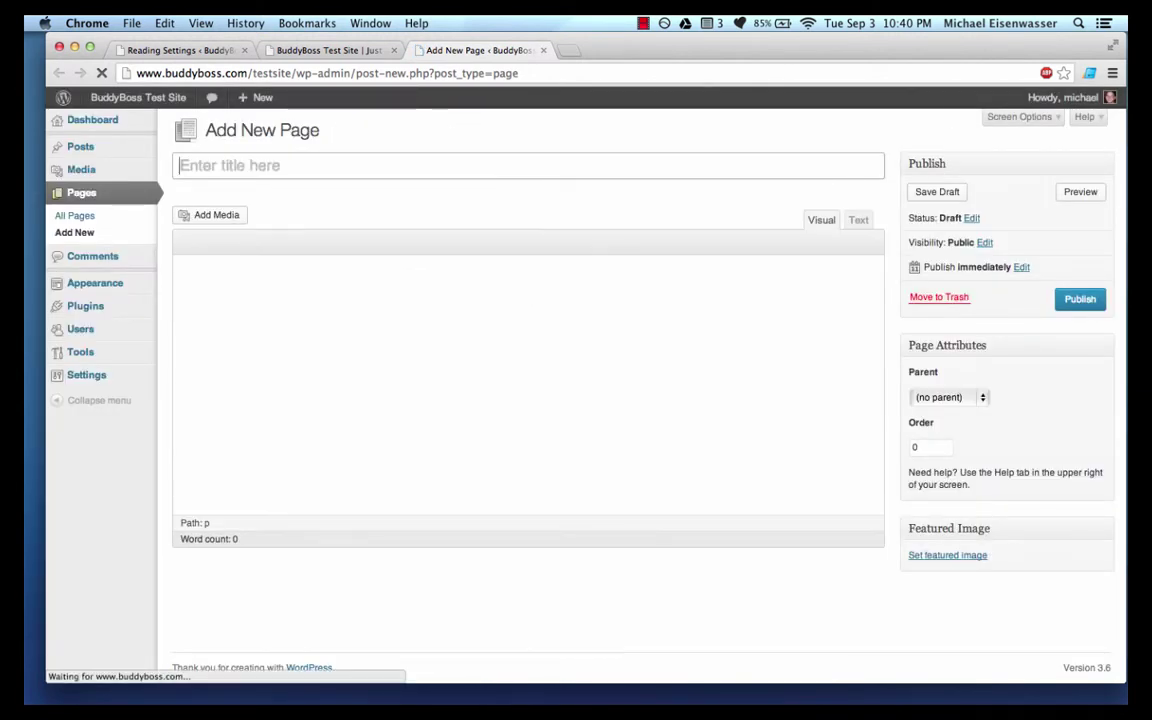
type("Home")
left_click(384, 344)
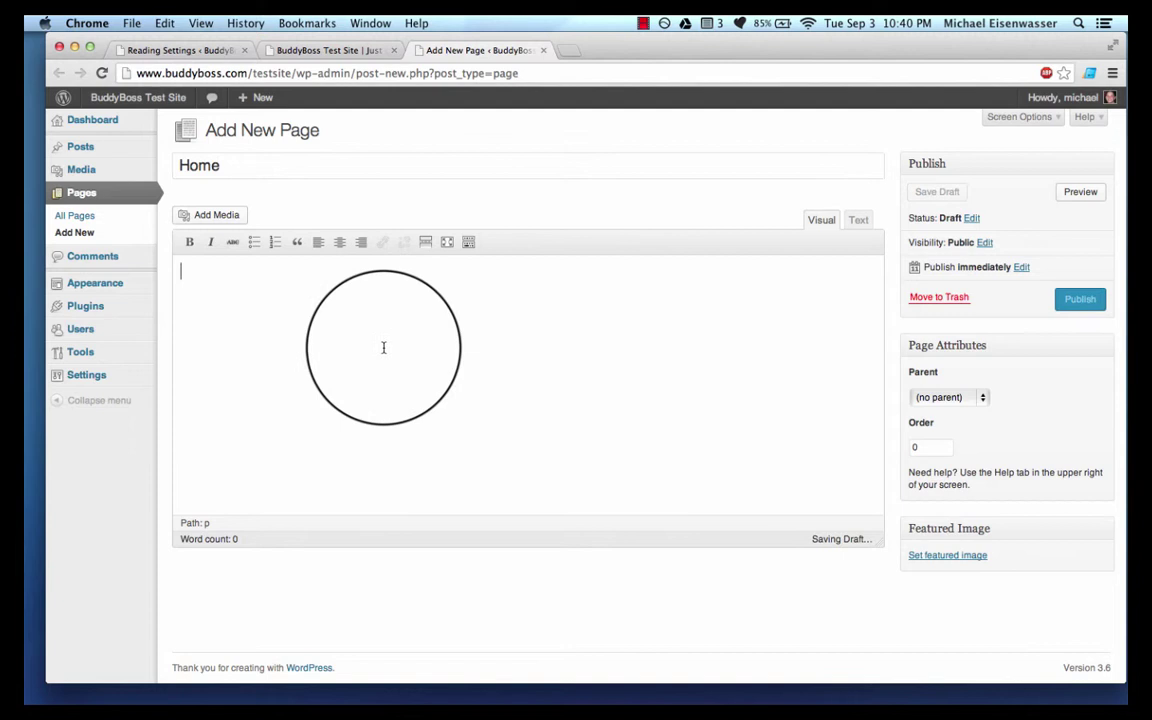
type("This is the homep")
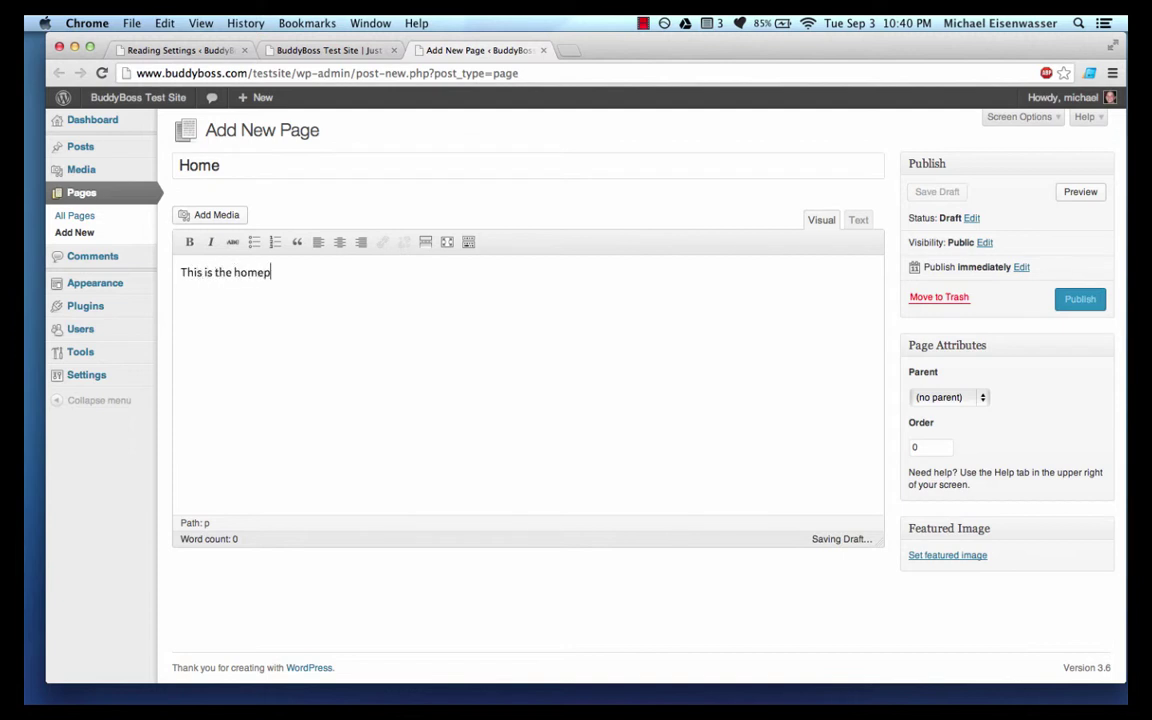
type("age")
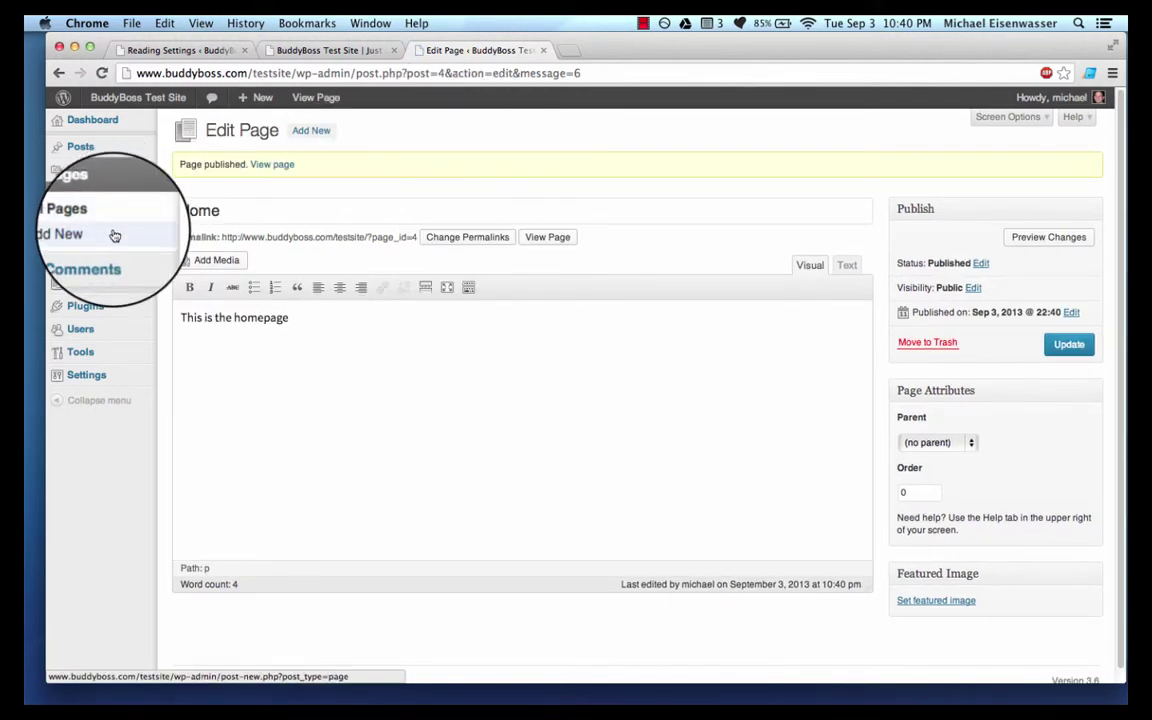
left_click(115, 236)
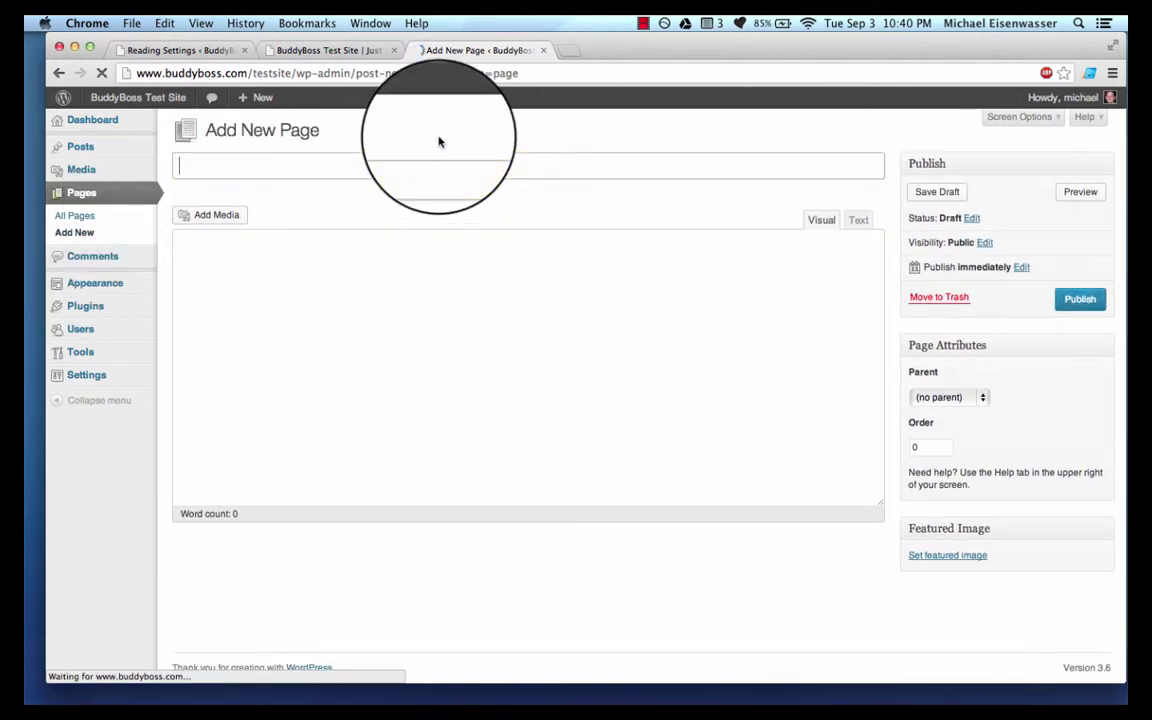
type("Blog")
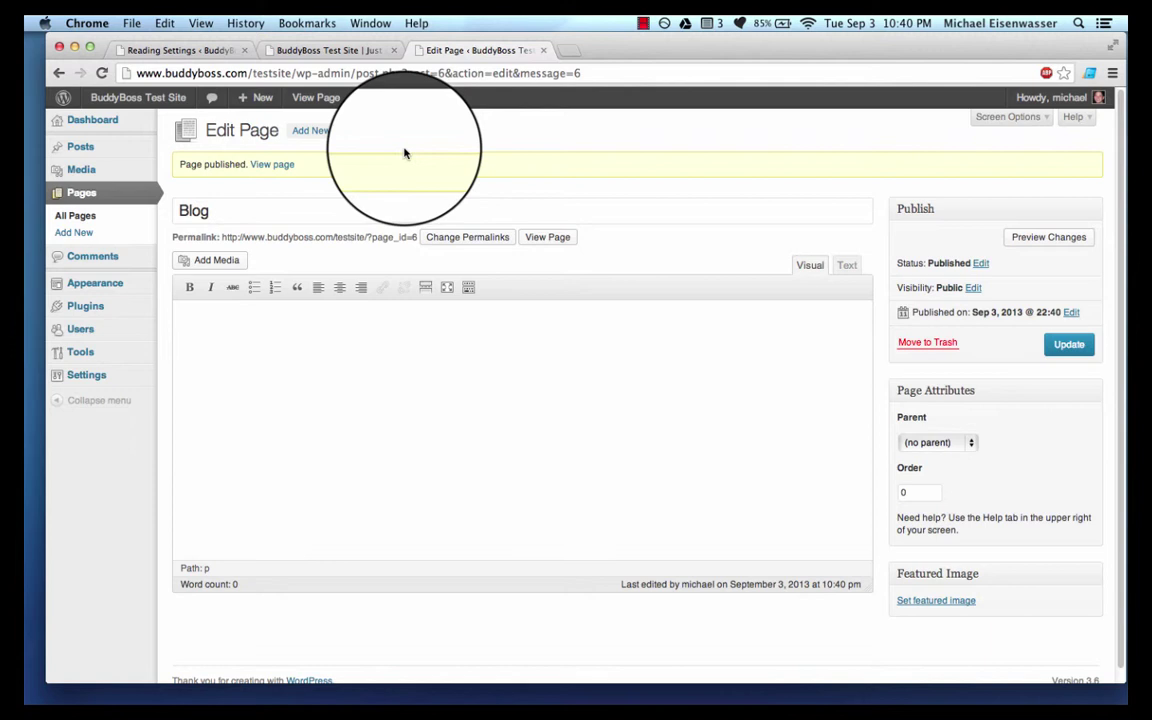
Step: Hide the Comments column in the All Pages list listing Blog, Home and Sample Page
left_click(88, 215)
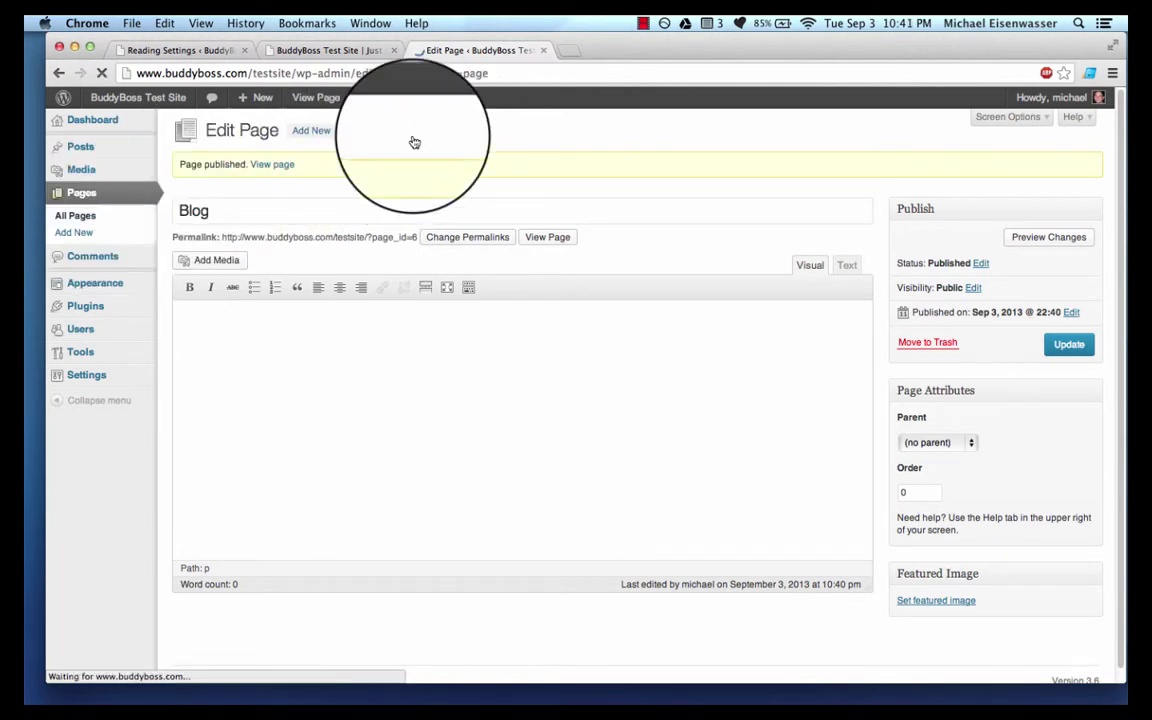
mouse_move(249, 255)
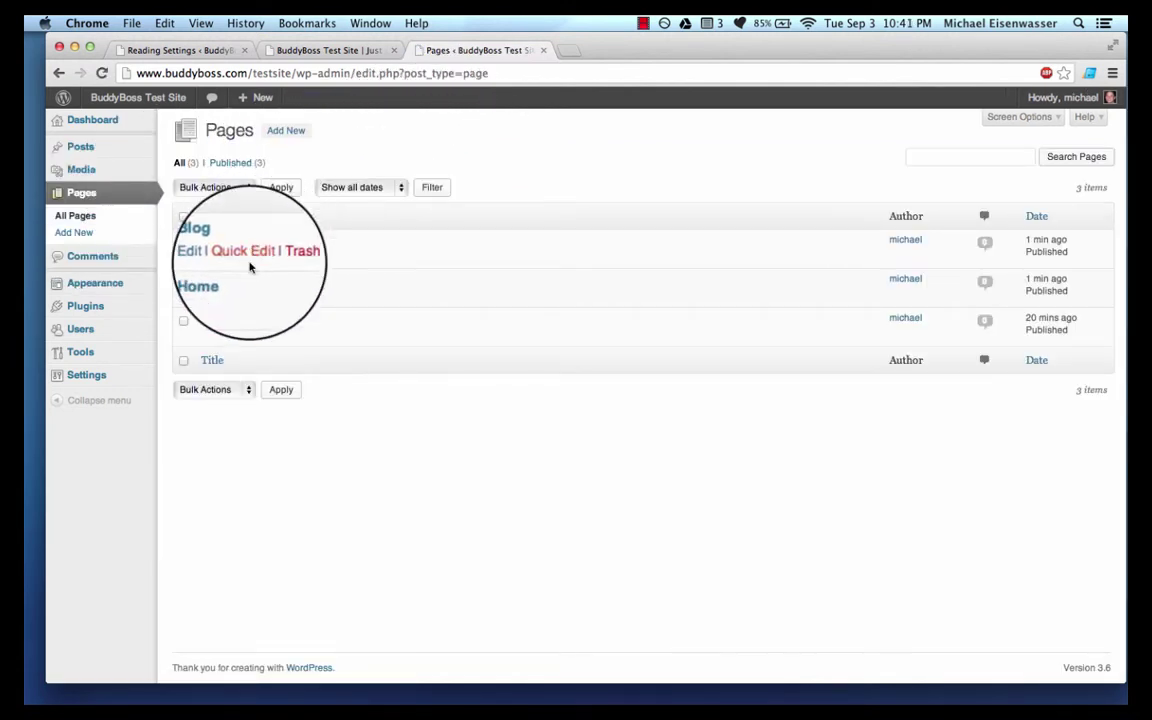
left_click(1022, 118)
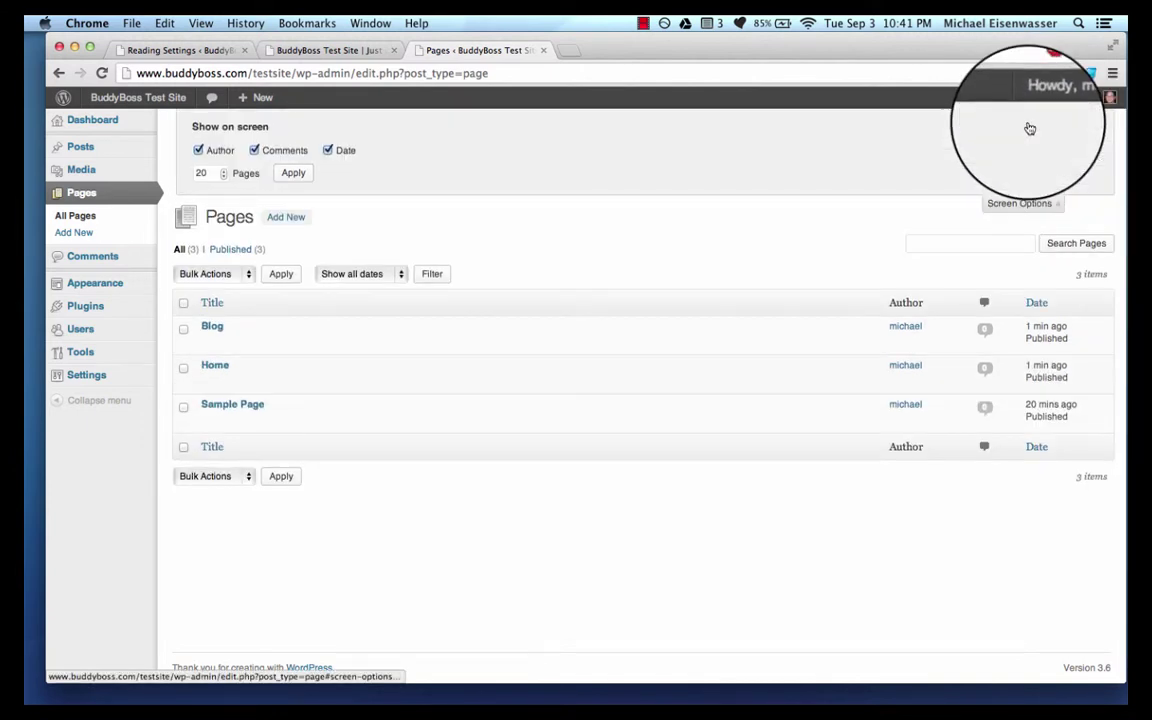
left_click(288, 152)
left_click(1025, 207)
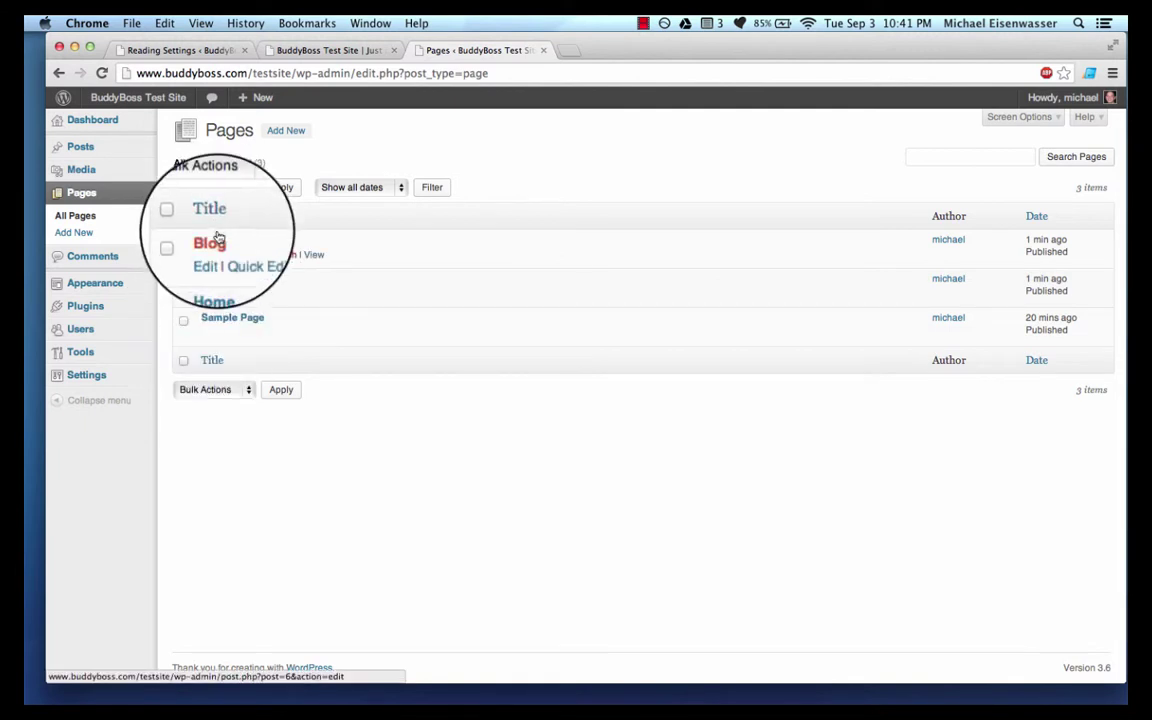
mouse_move(136, 375)
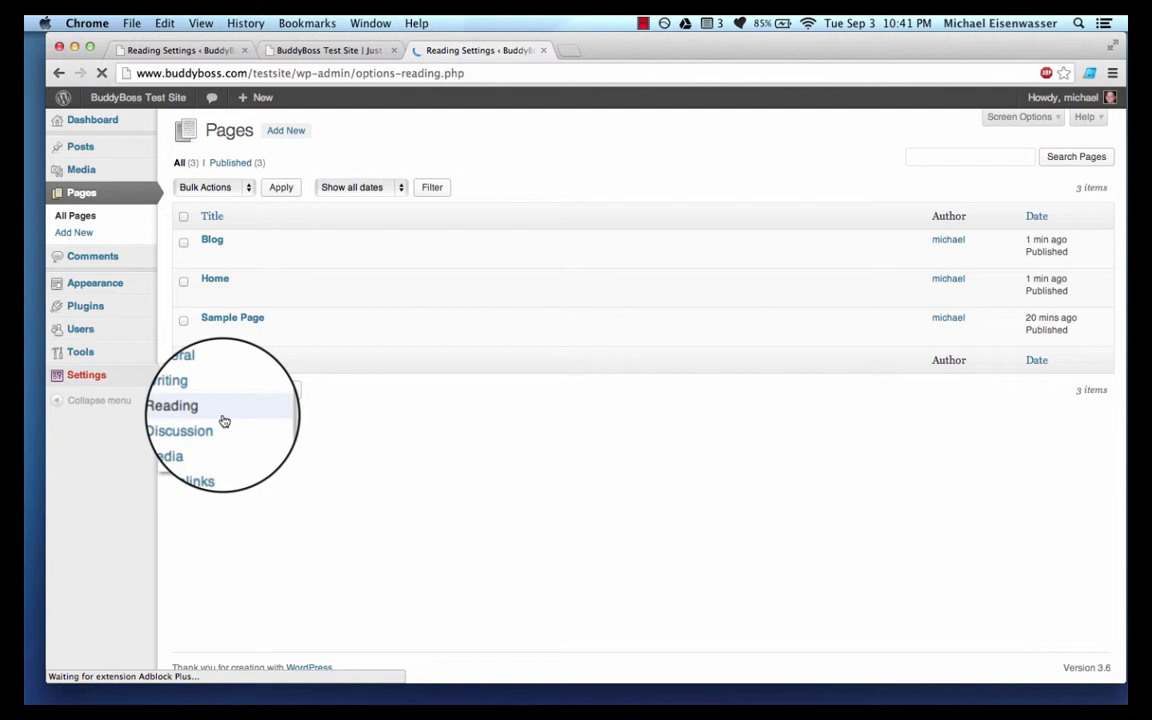
Step: Set front page to Home and posts page to Blog, save, and visit the site
left_click(455, 217)
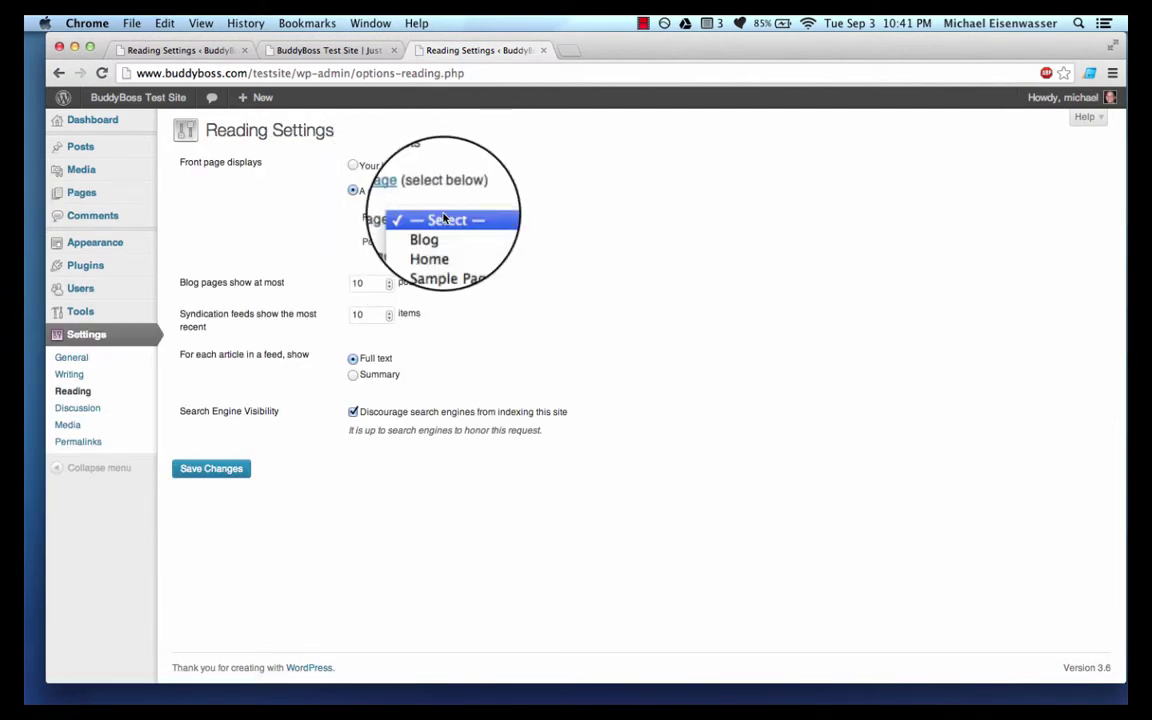
left_click(424, 247)
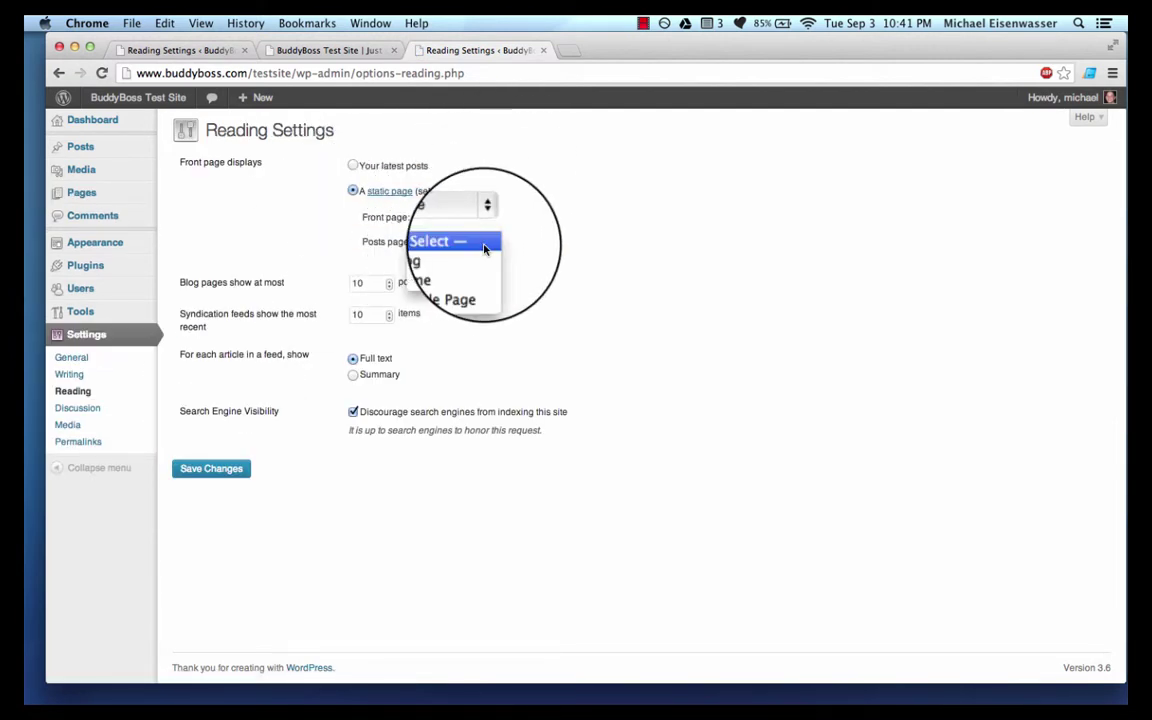
left_click(482, 258)
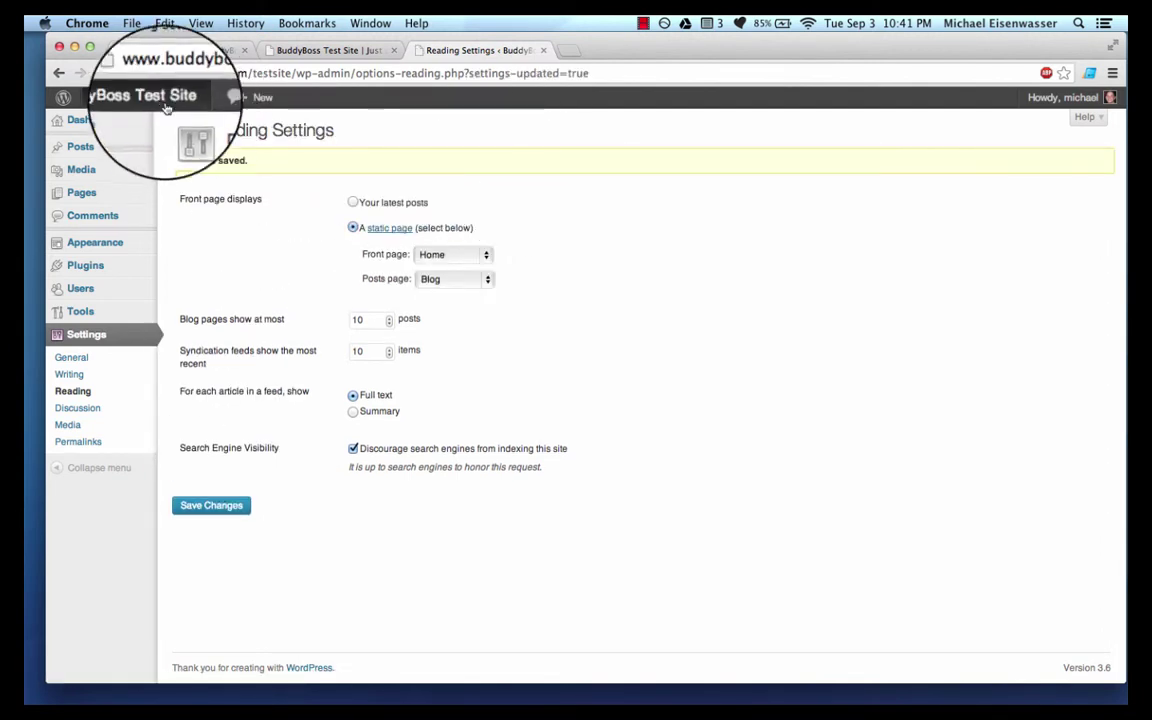
mouse_move(140, 100)
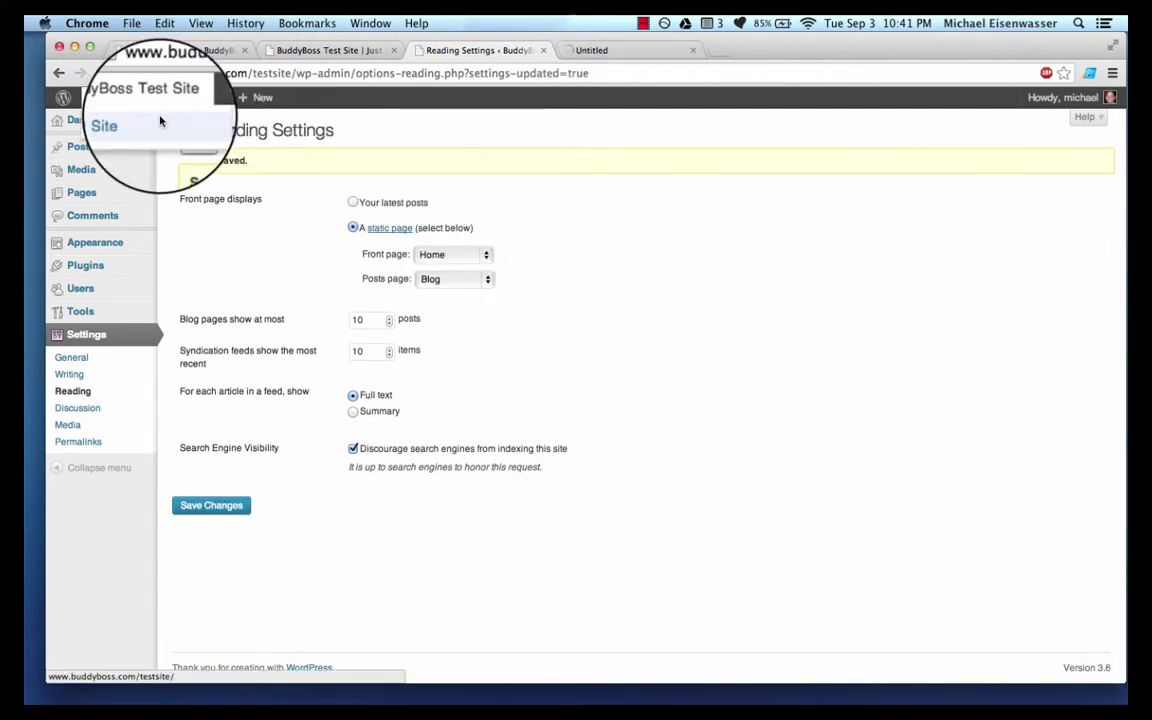
left_click(620, 51)
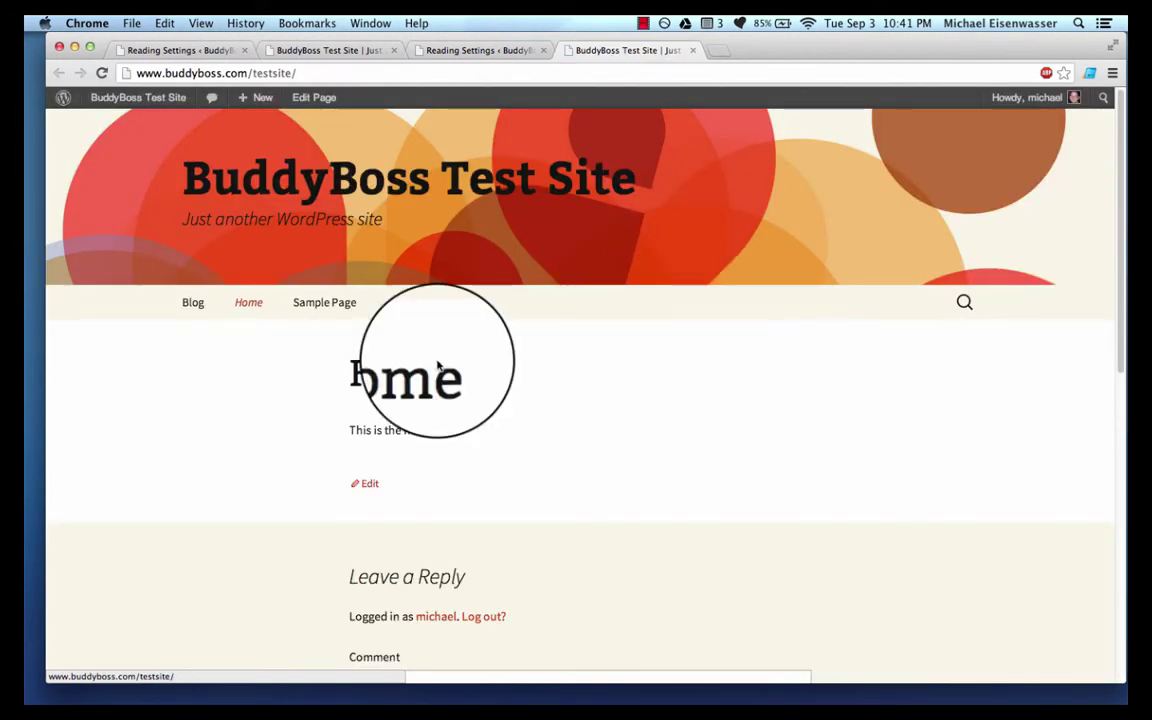
Step: Check the Blog page lists Hello world!, then return to Reading Settings
left_click(193, 301)
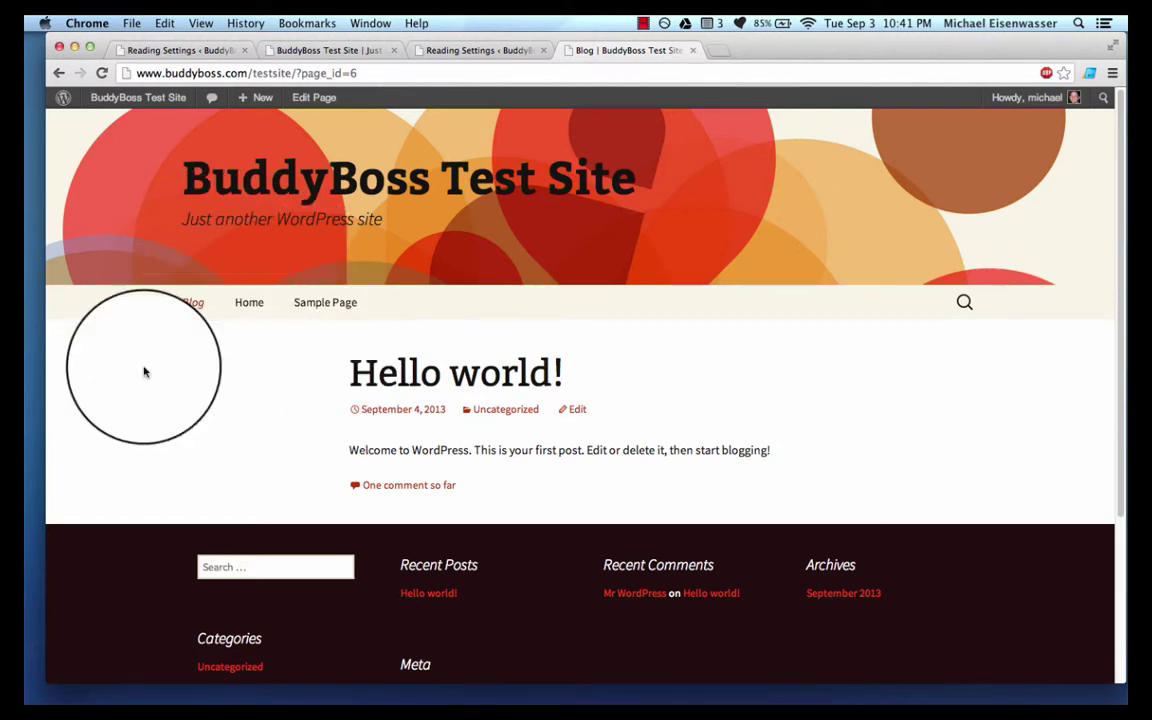
left_click(443, 50)
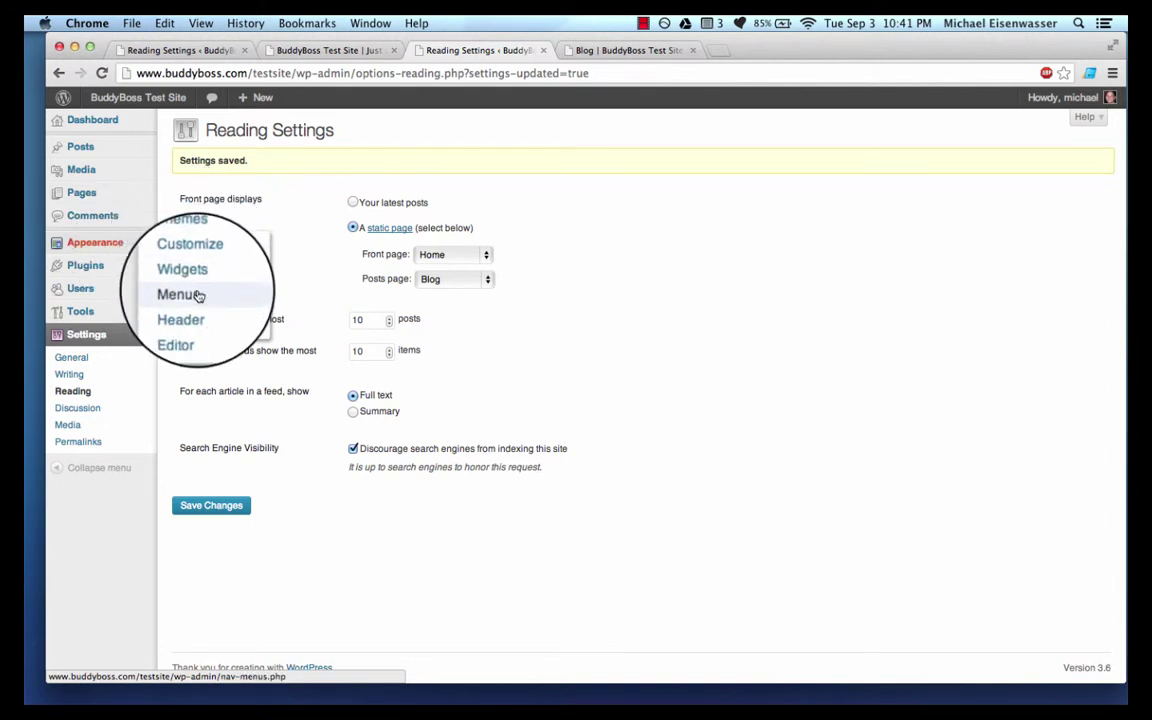
Step: Start a new navigation menu named 'Primary Menu'
left_click(197, 296)
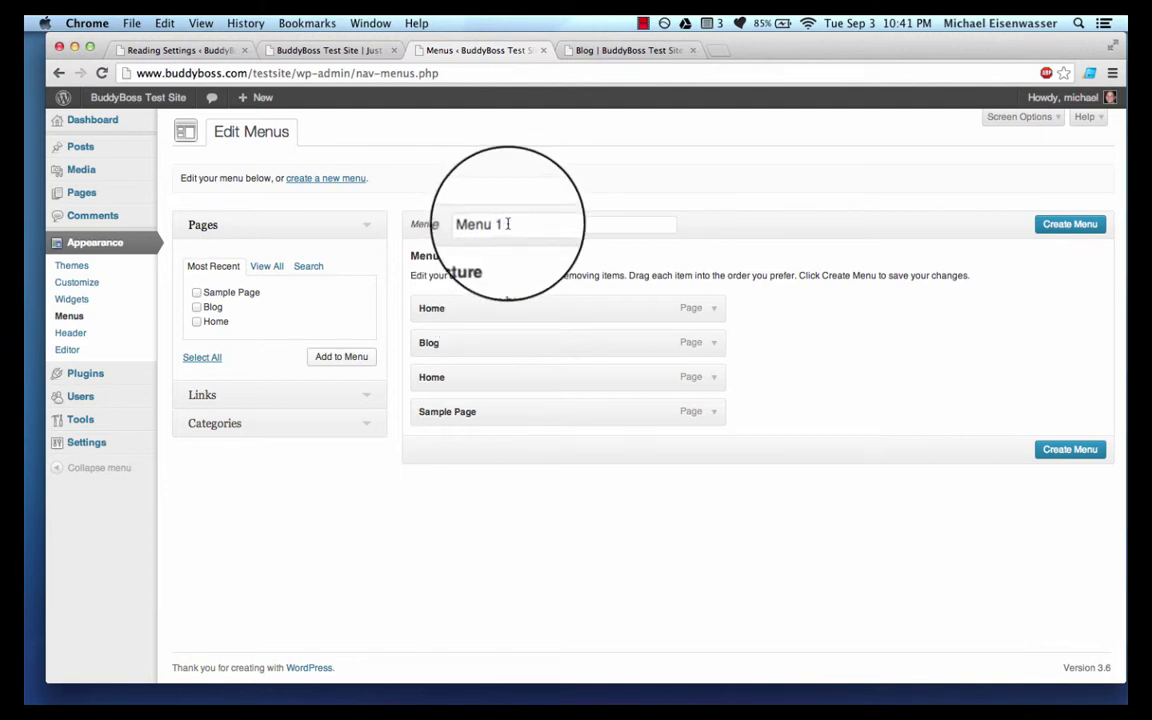
type("Primary")
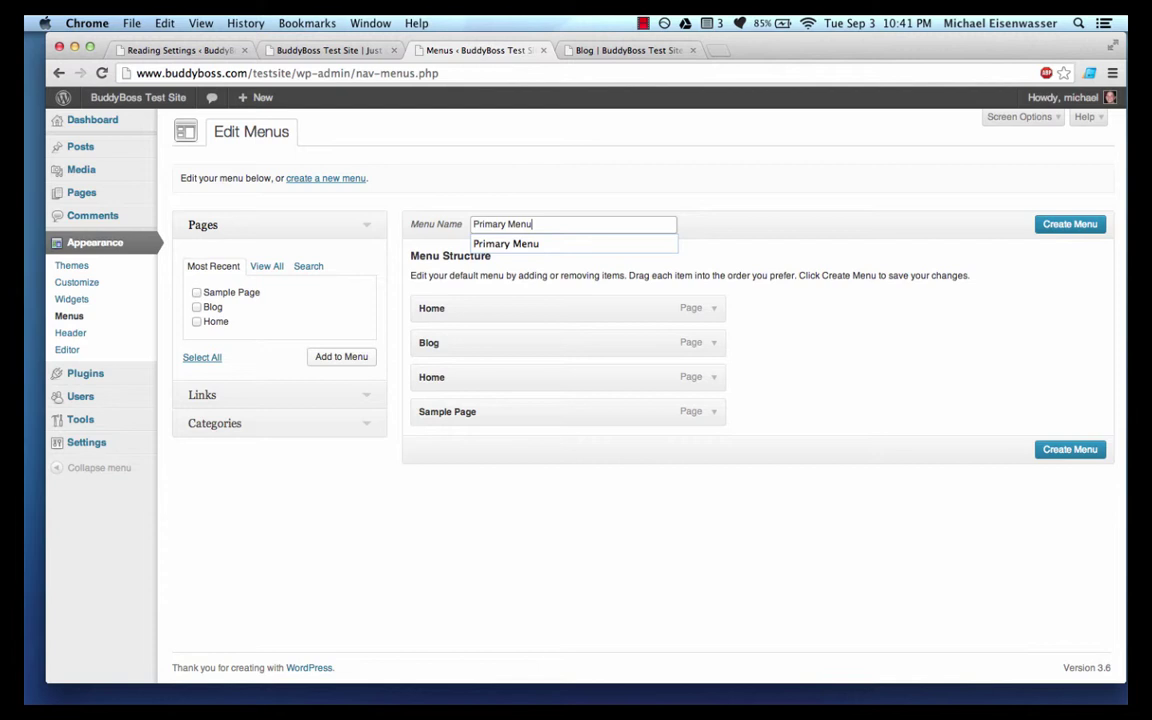
left_click(807, 321)
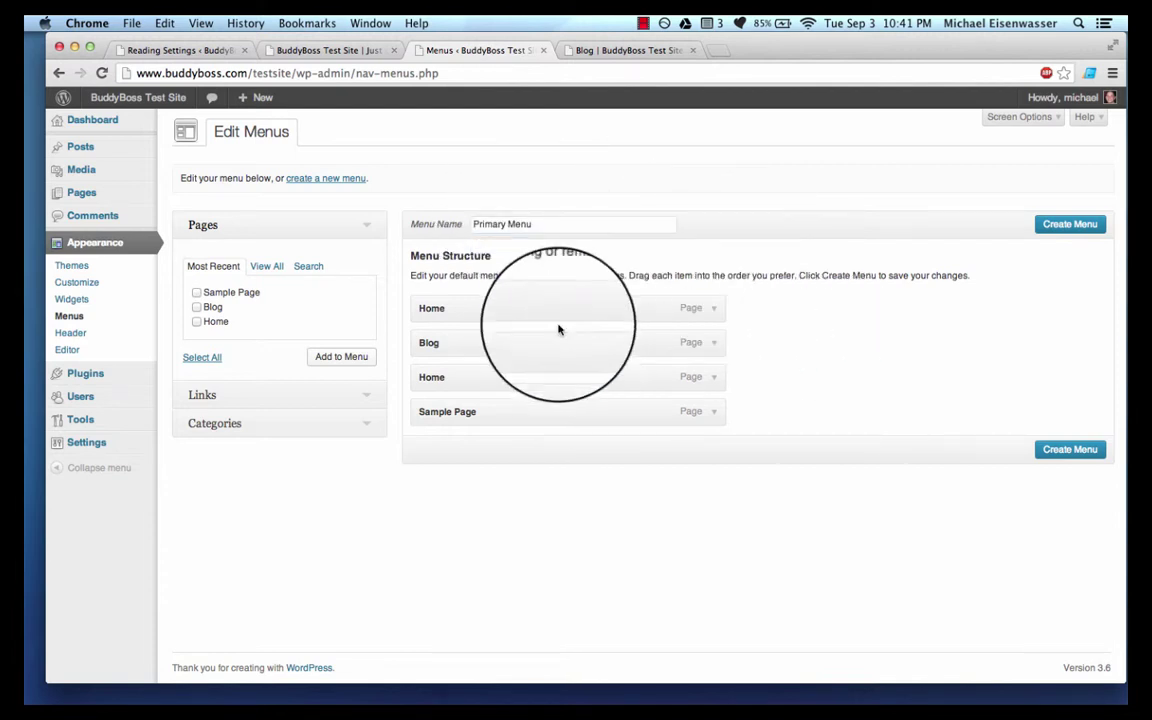
Step: Remove the duplicate Home item and order the menu Home, Sample Page, Blog
left_click(717, 304)
left_click(432, 434)
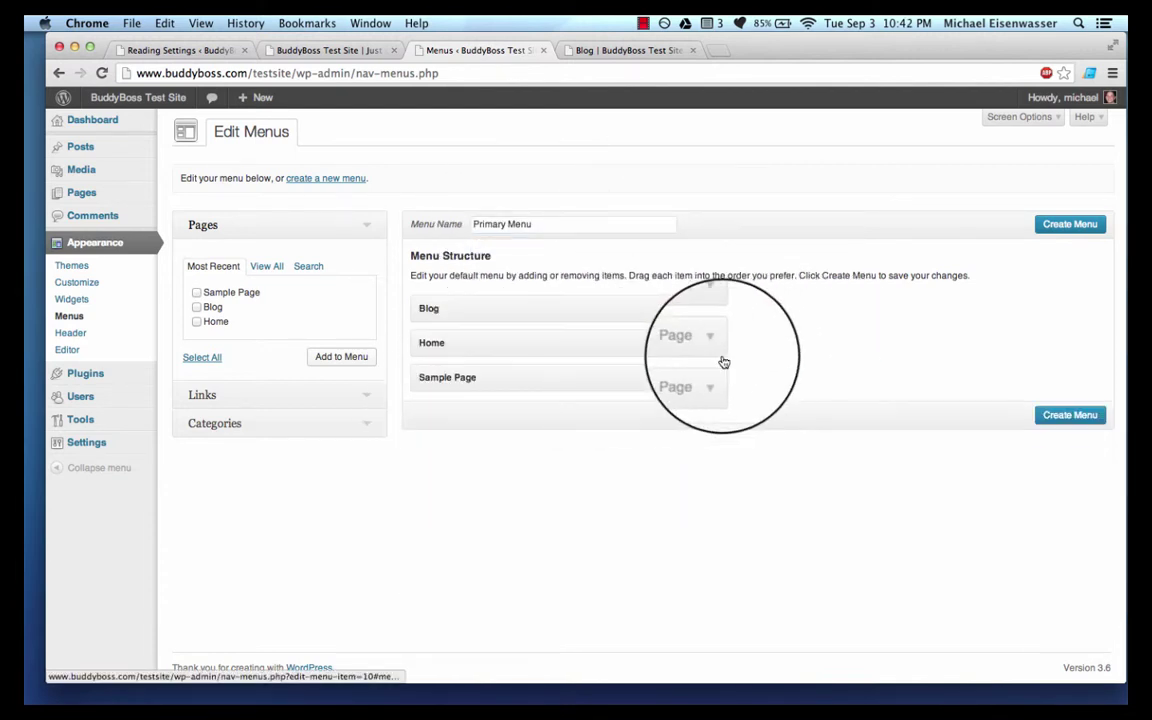
left_click(717, 343)
left_click(717, 342)
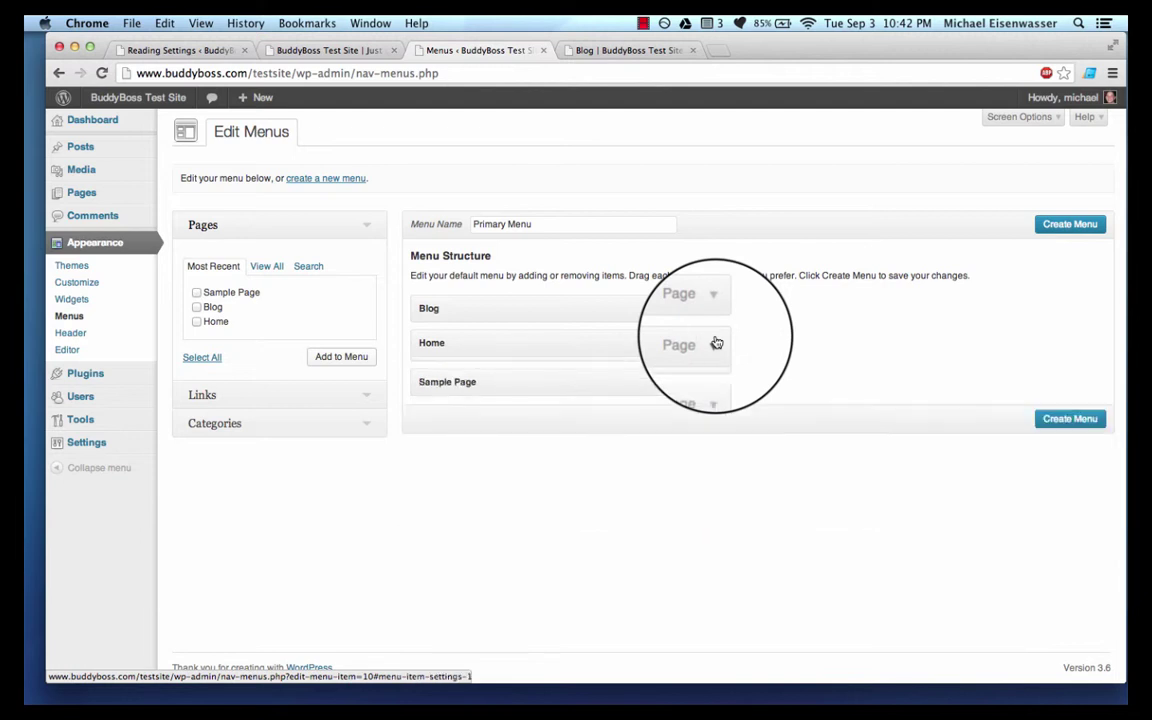
left_click_drag(478, 342, 480, 300)
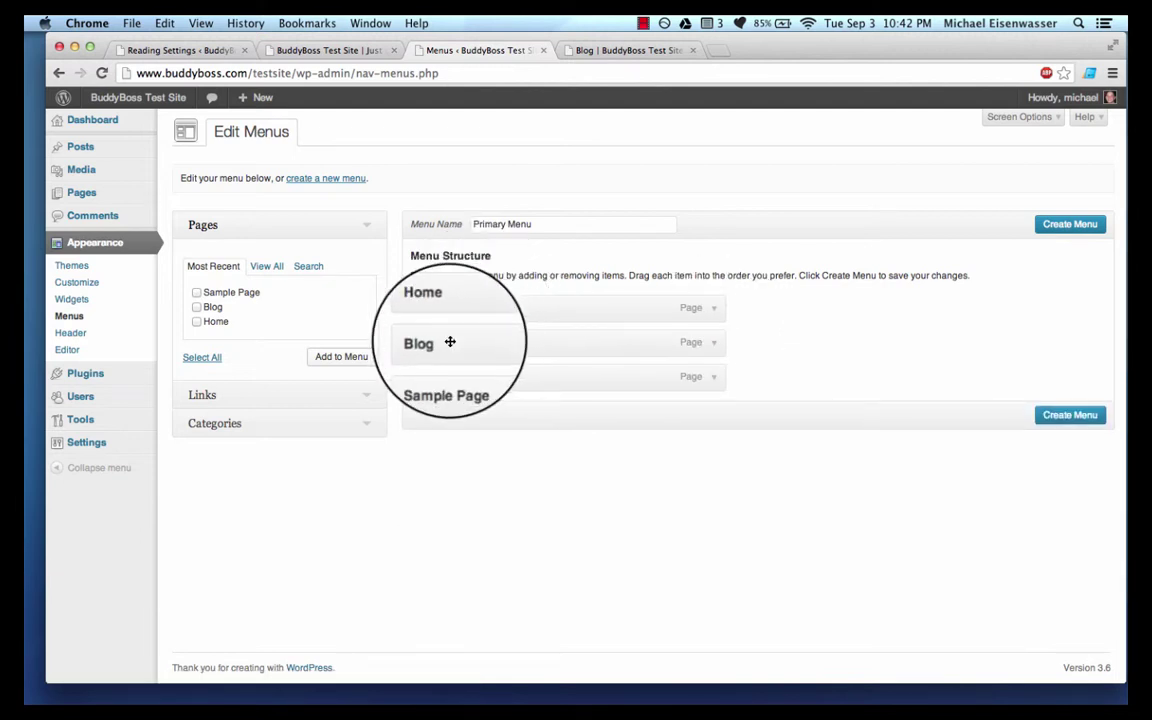
left_click_drag(442, 376, 433, 336)
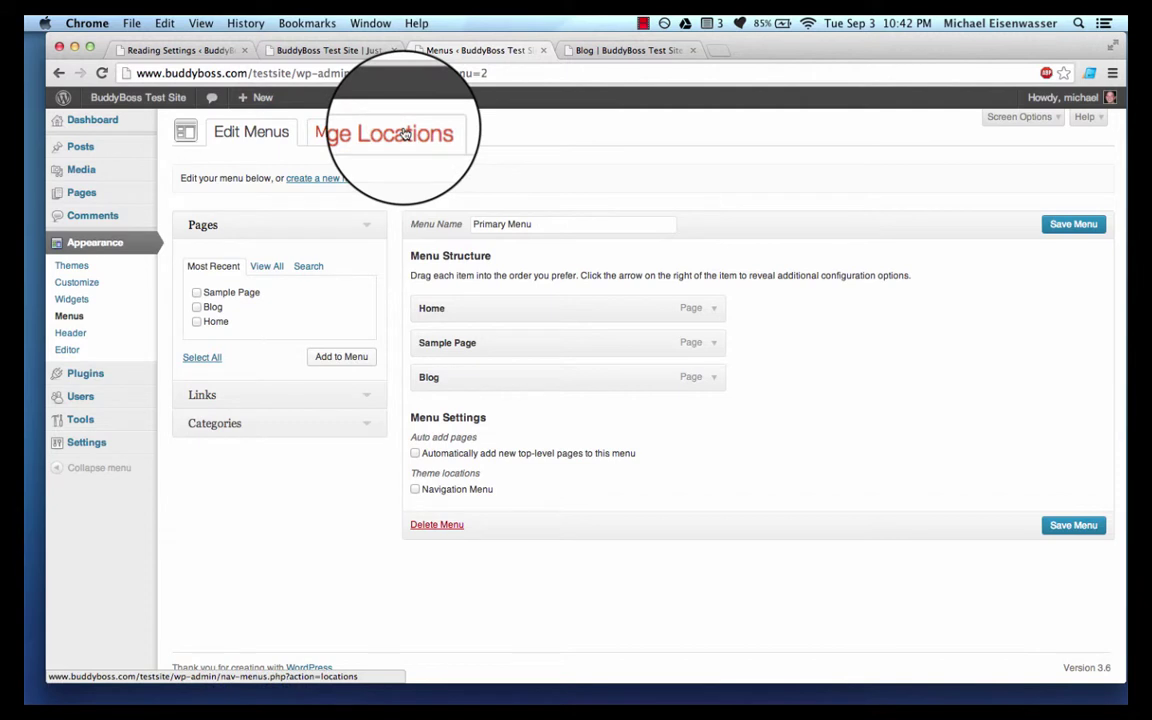
Step: Assign Primary Menu to the Navigation Menu location and save
left_click(378, 134)
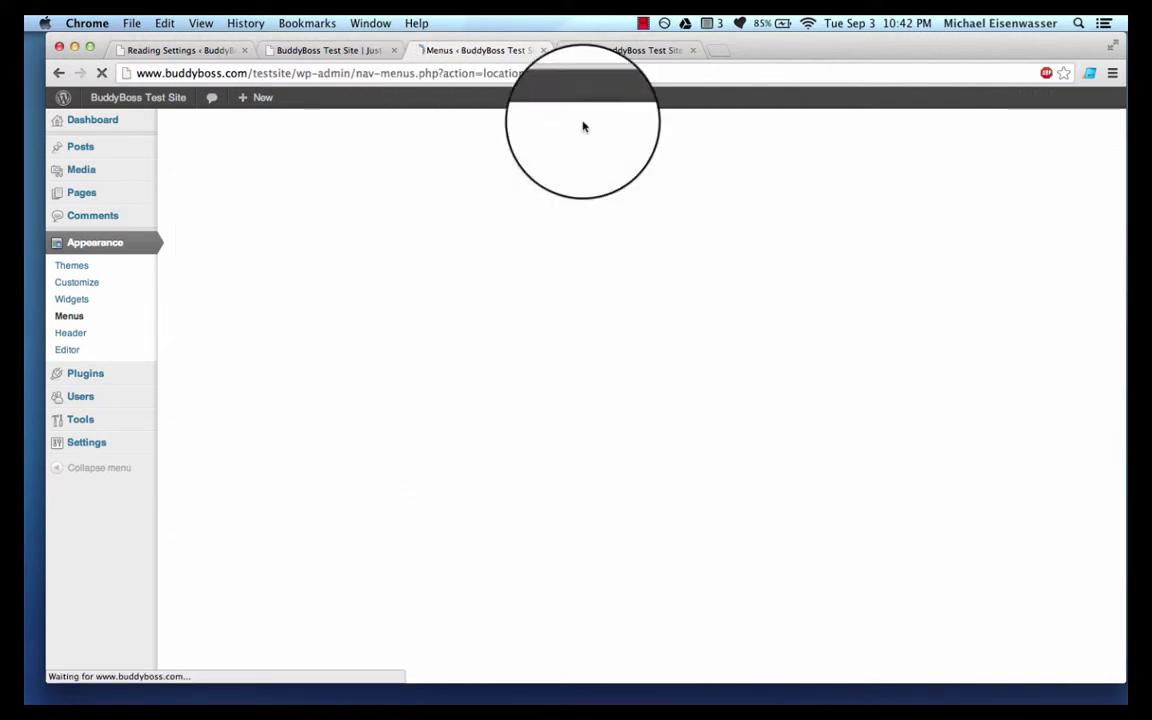
left_click(445, 218)
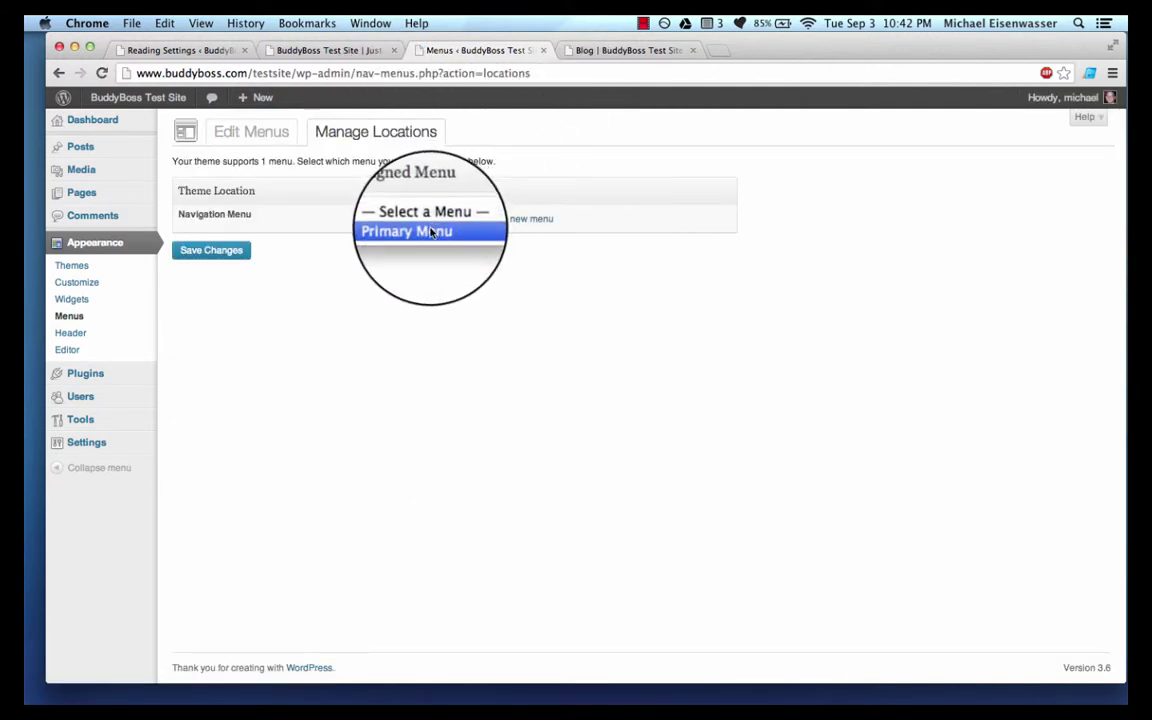
left_click(437, 232)
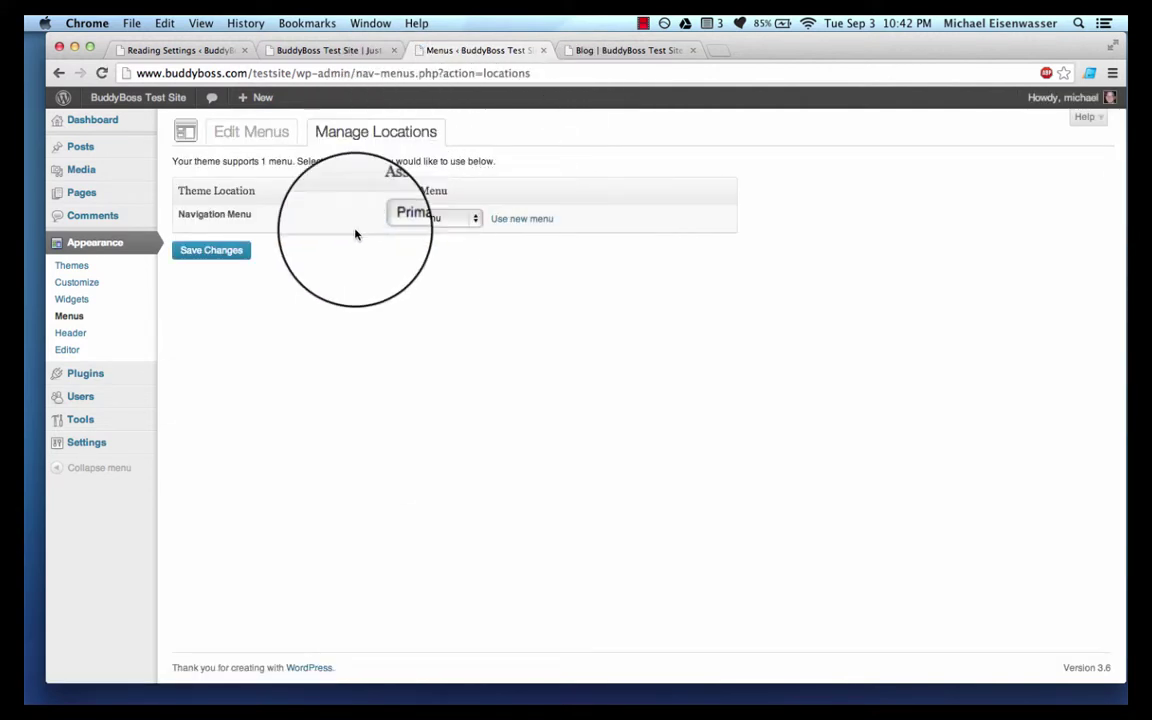
left_click(230, 249)
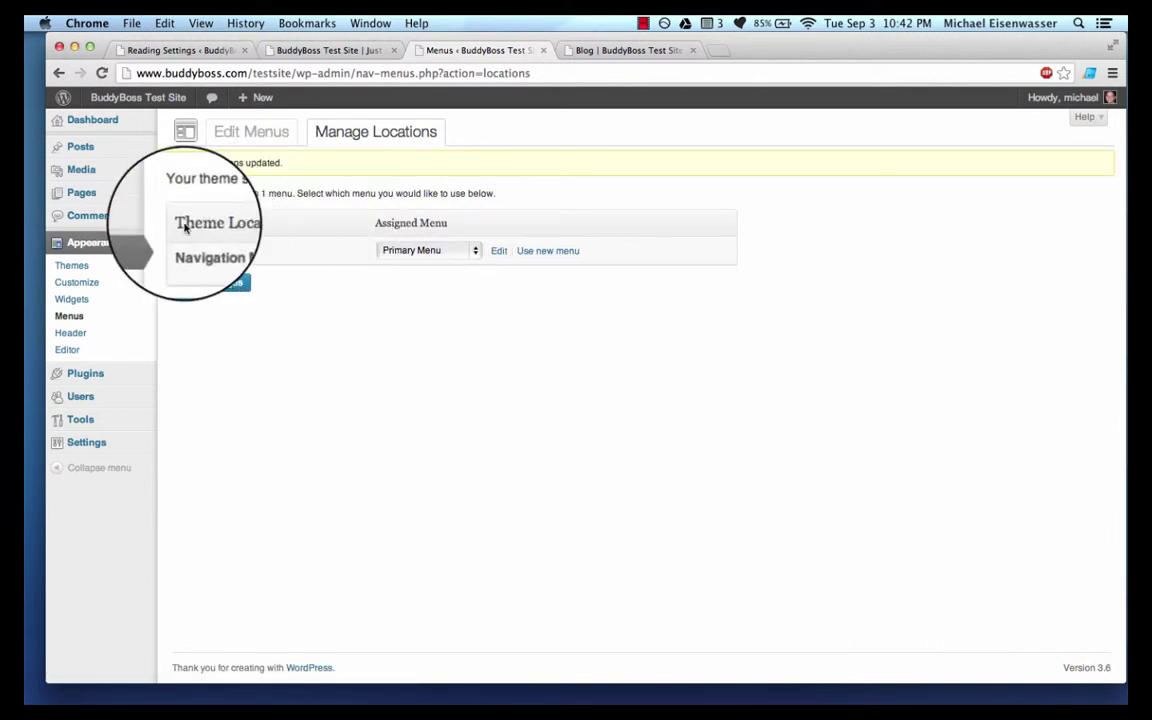
Step: Check the live front page shows the new menu, then return to Menus admin
left_click(593, 50)
left_click(100, 95)
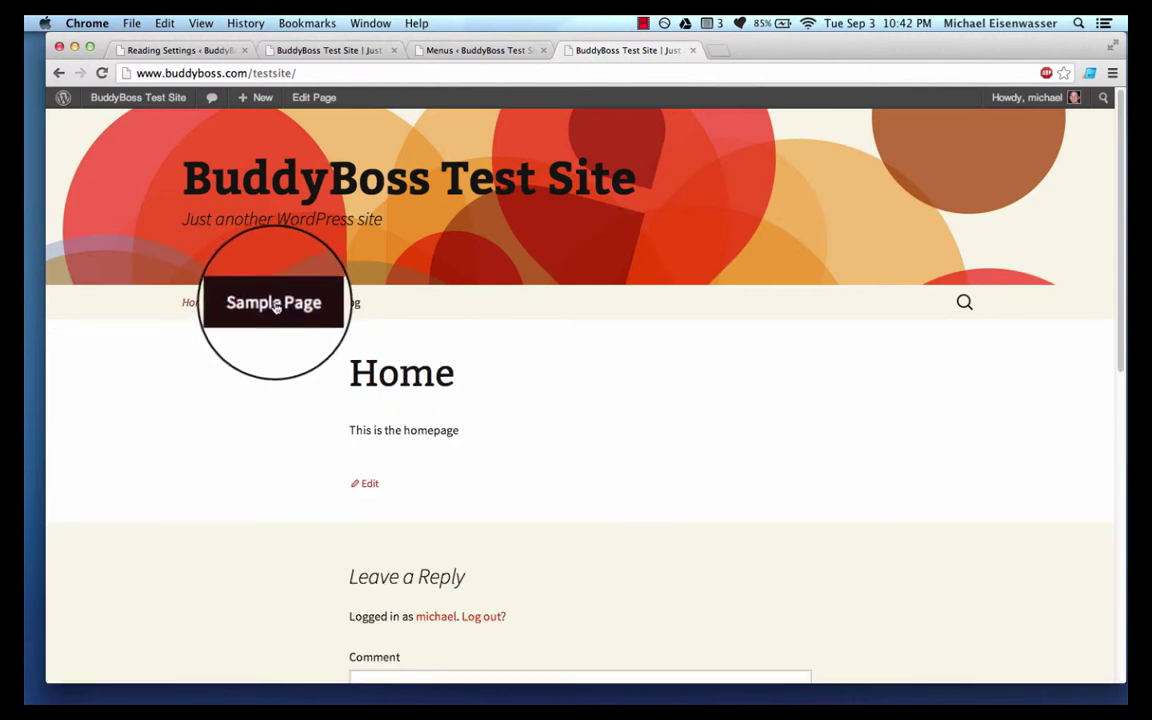
left_click(470, 55)
Step: In Discussion settings, require 'An administrator must always approve the comment' and save
mouse_move(130, 442)
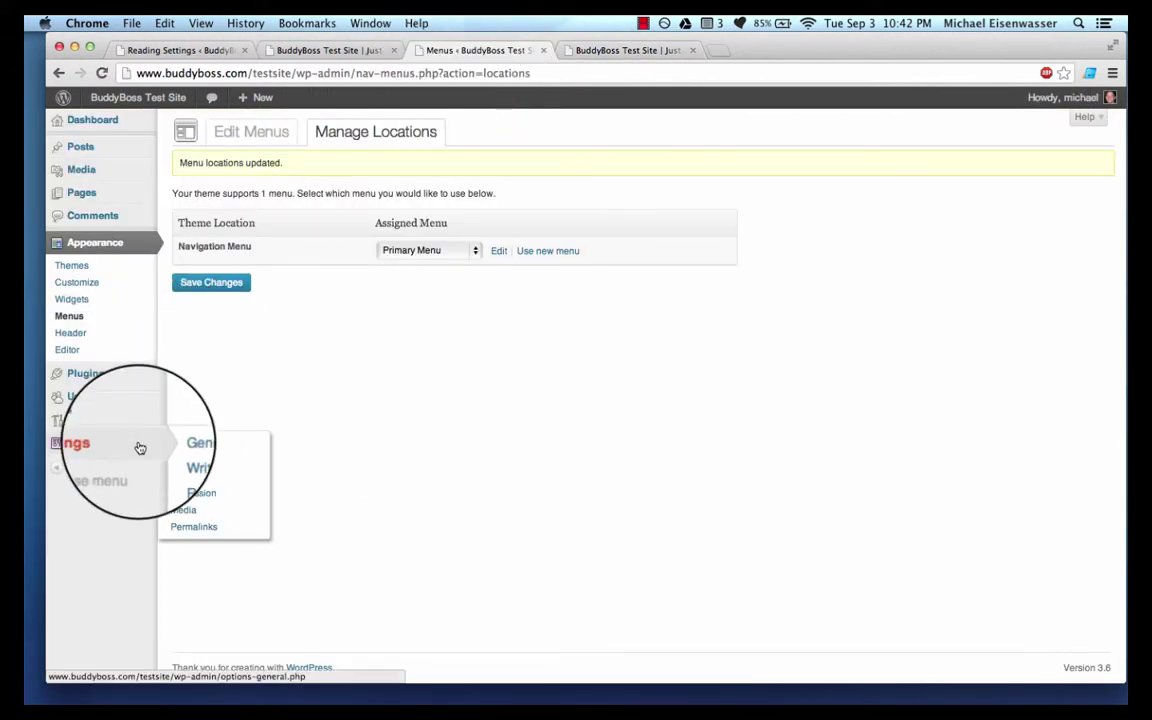
left_click(195, 493)
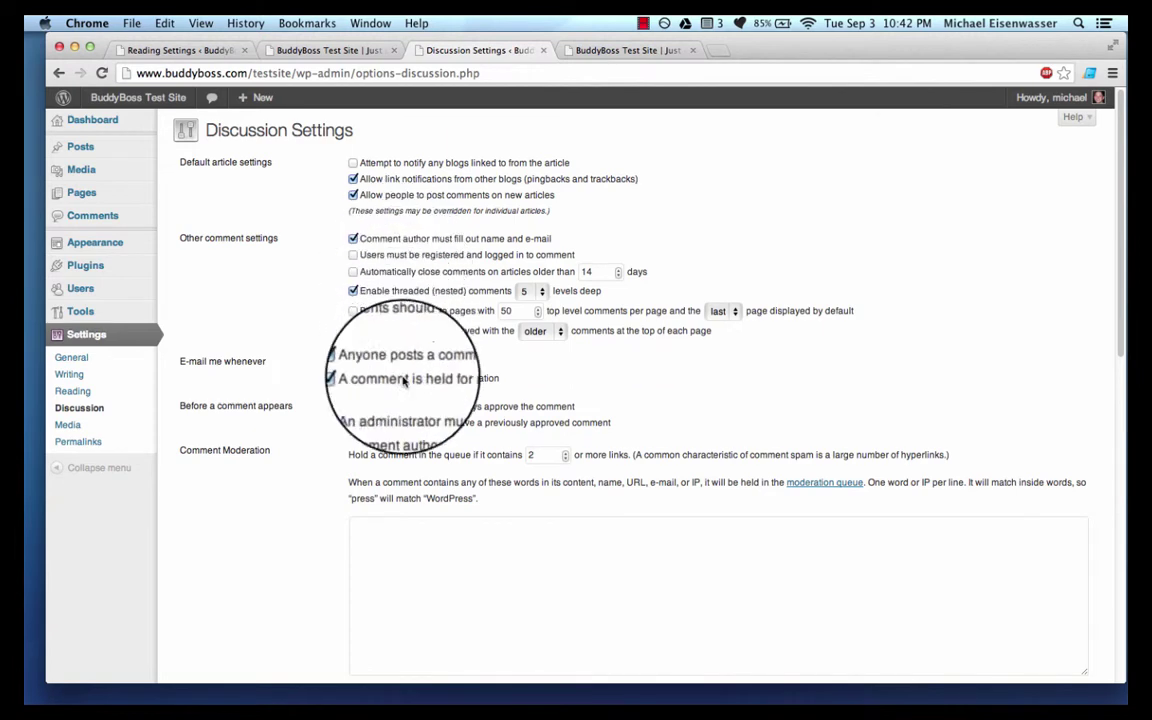
scroll(296, 429, "down", 15)
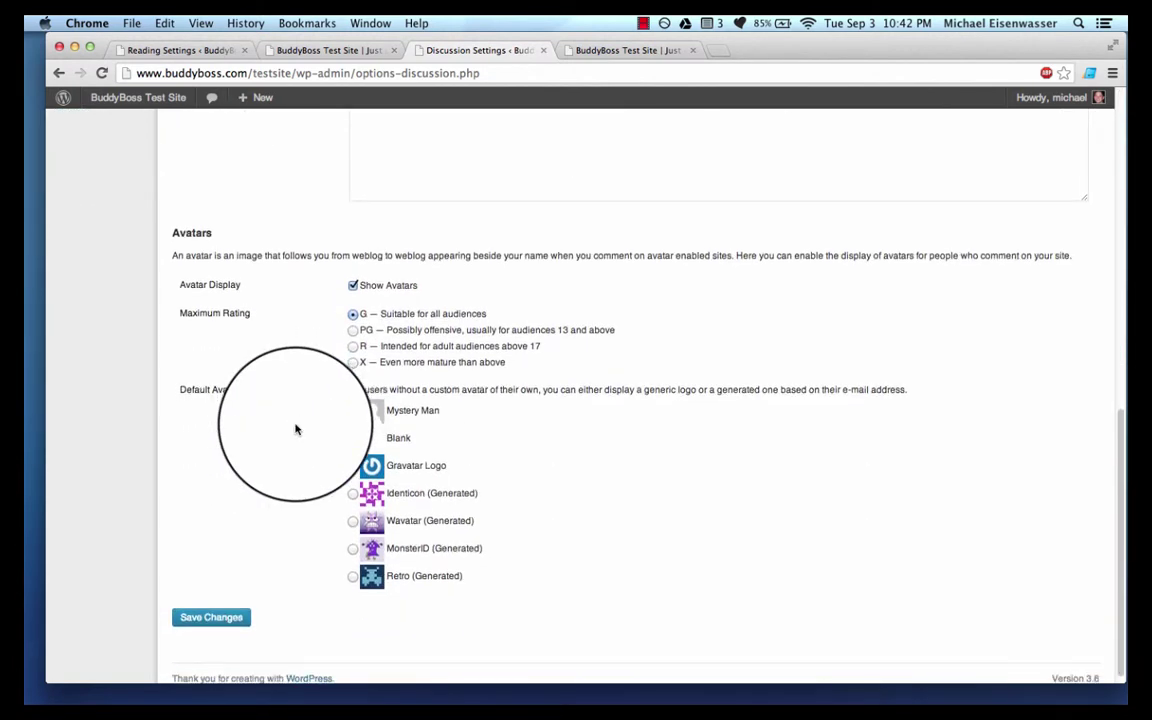
scroll(311, 512, "up", 15)
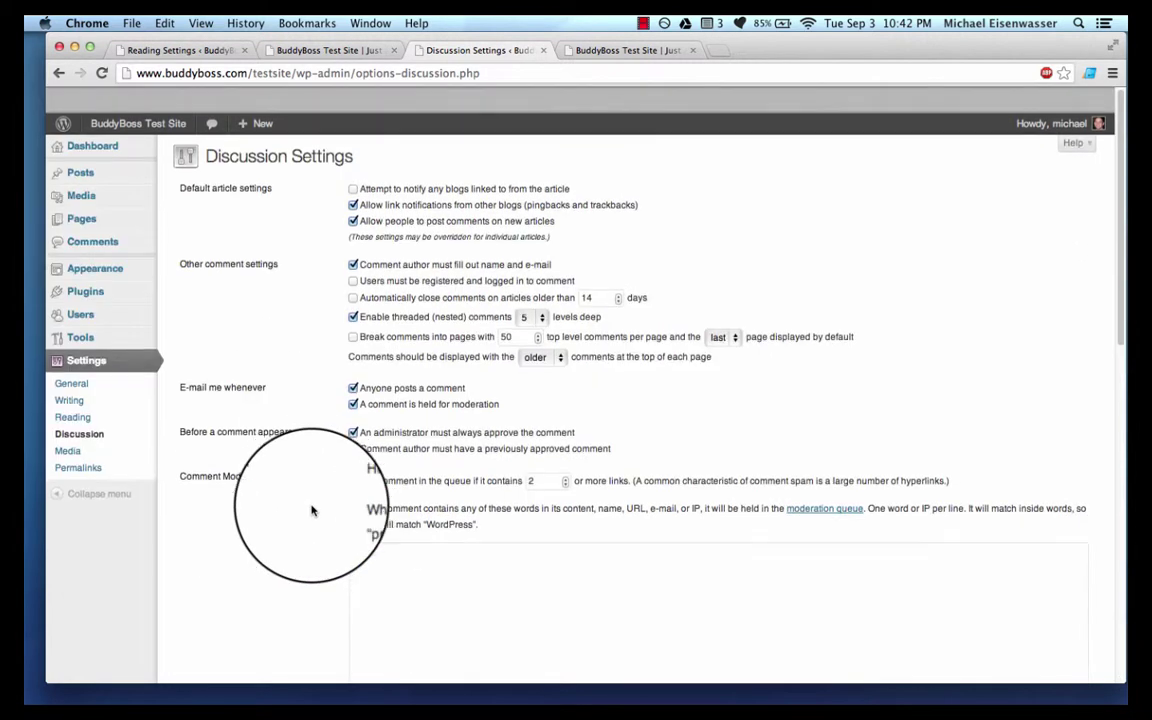
scroll(305, 590, "down", 15)
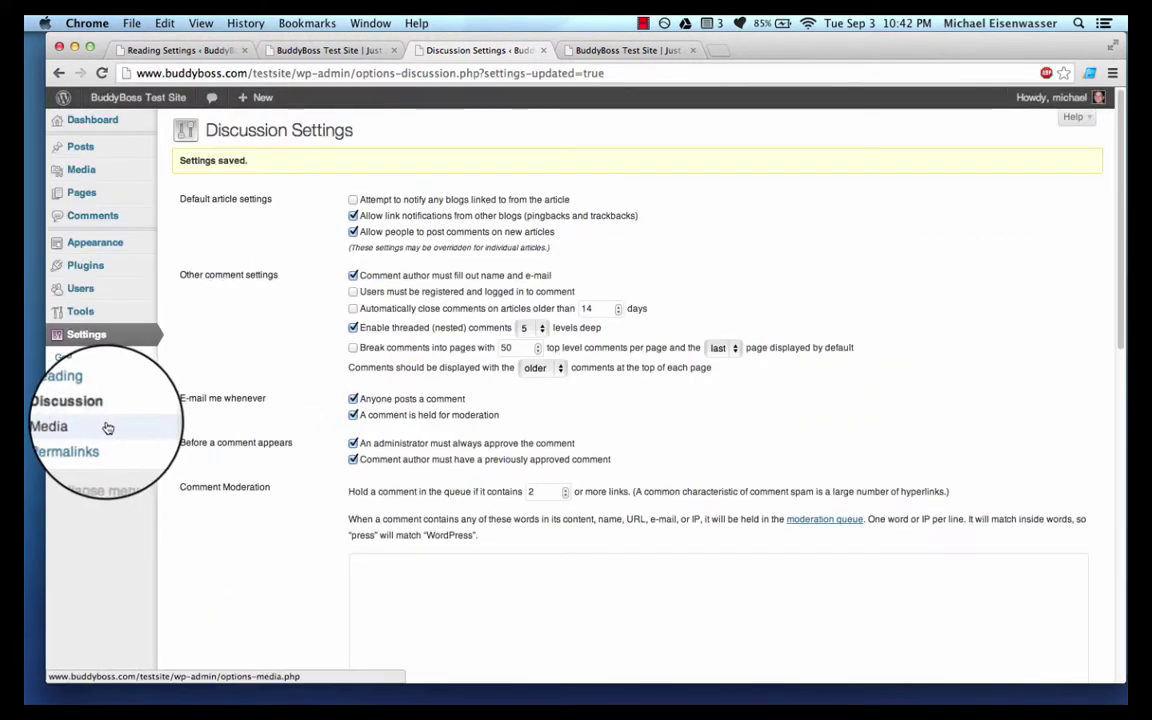
Step: Review the Permalink Settings options, then view the live Blog page's page_id address
left_click(107, 427)
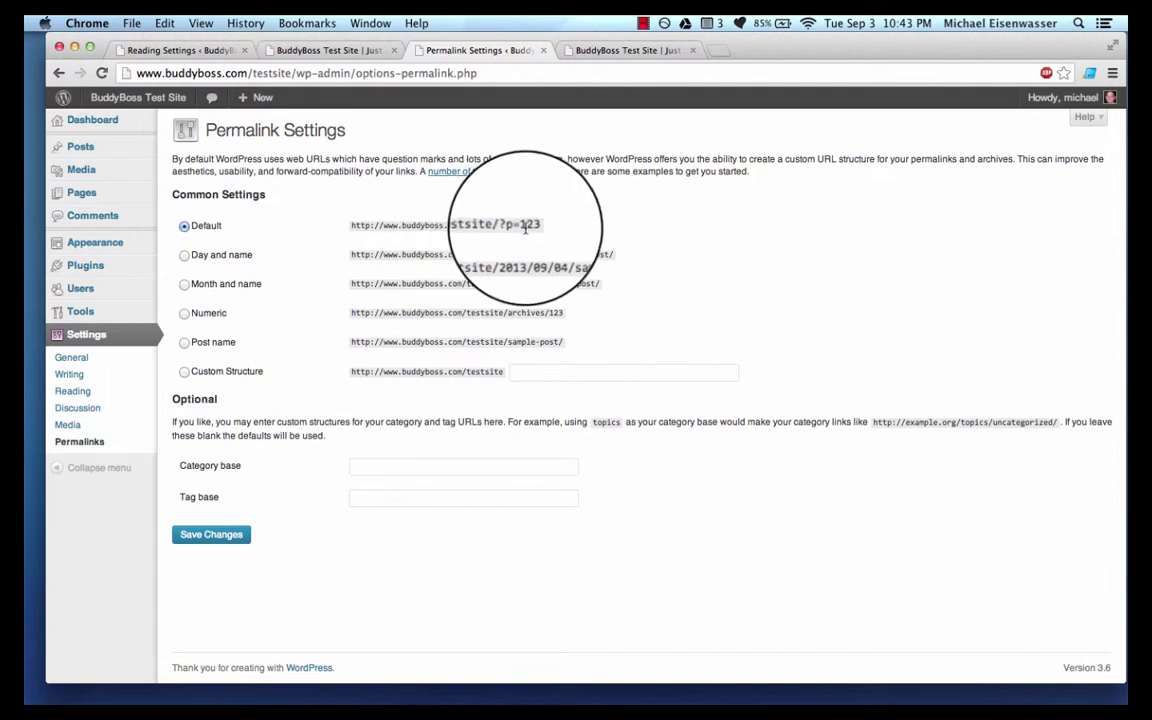
left_click(609, 50)
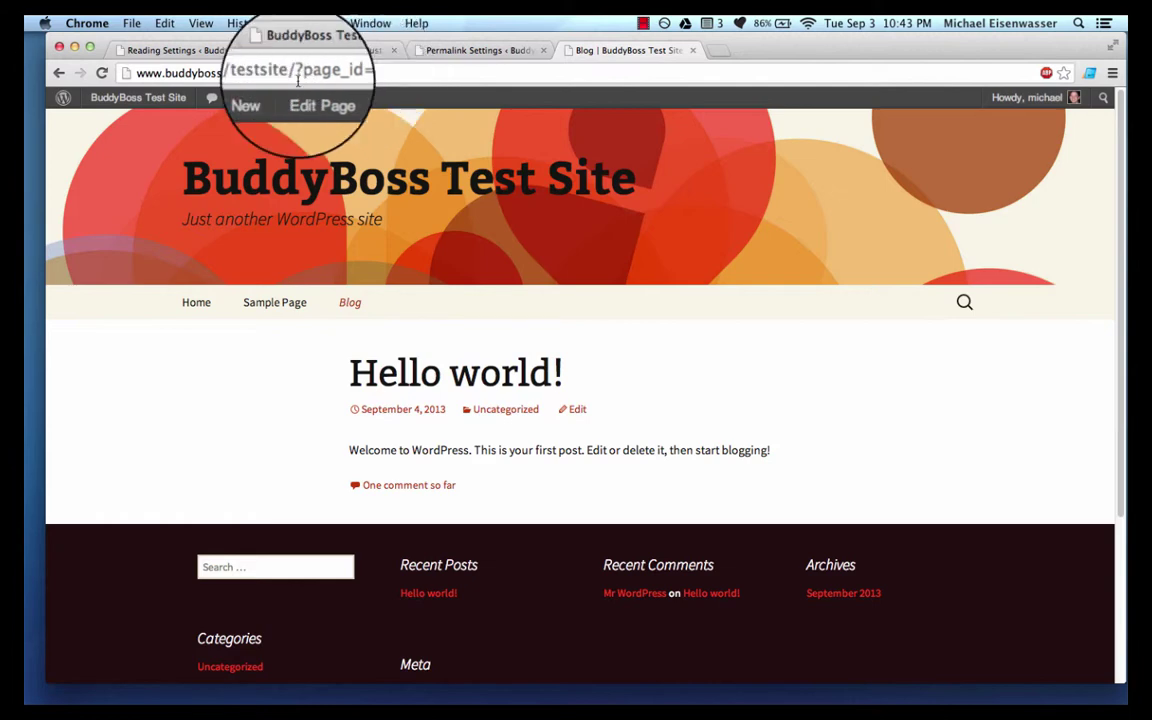
Step: Save the Post name permalink structure and verify the Hello world! post's readable URL
left_click(463, 48)
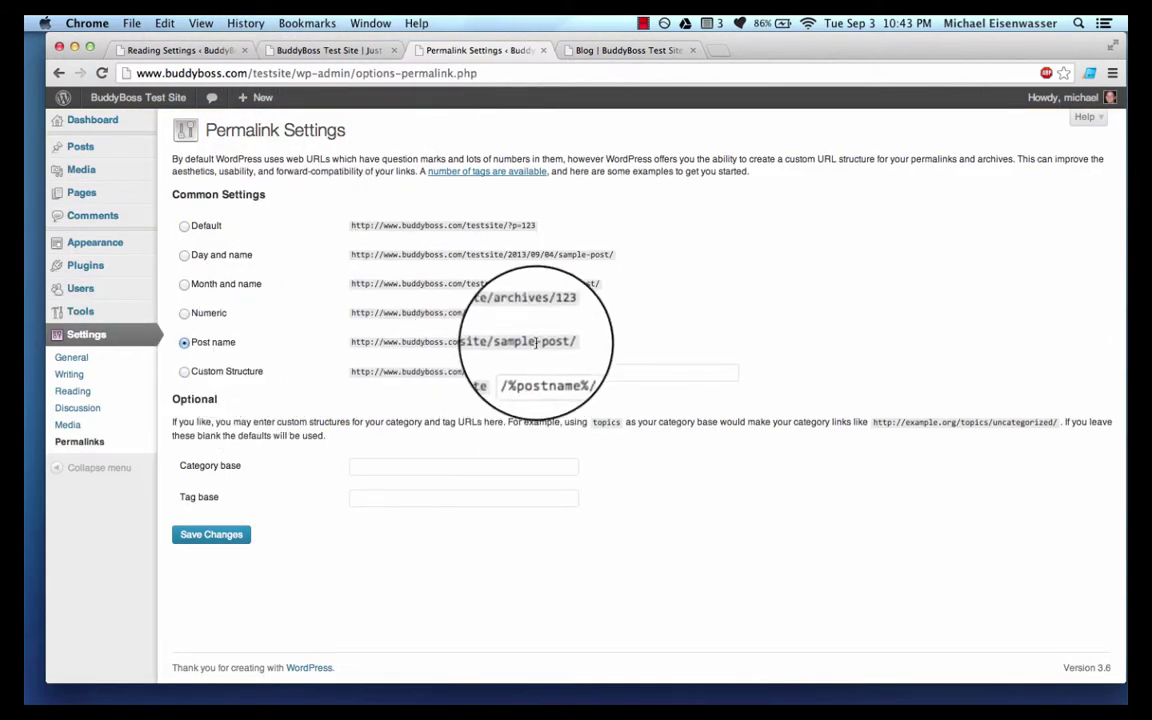
left_click(221, 545)
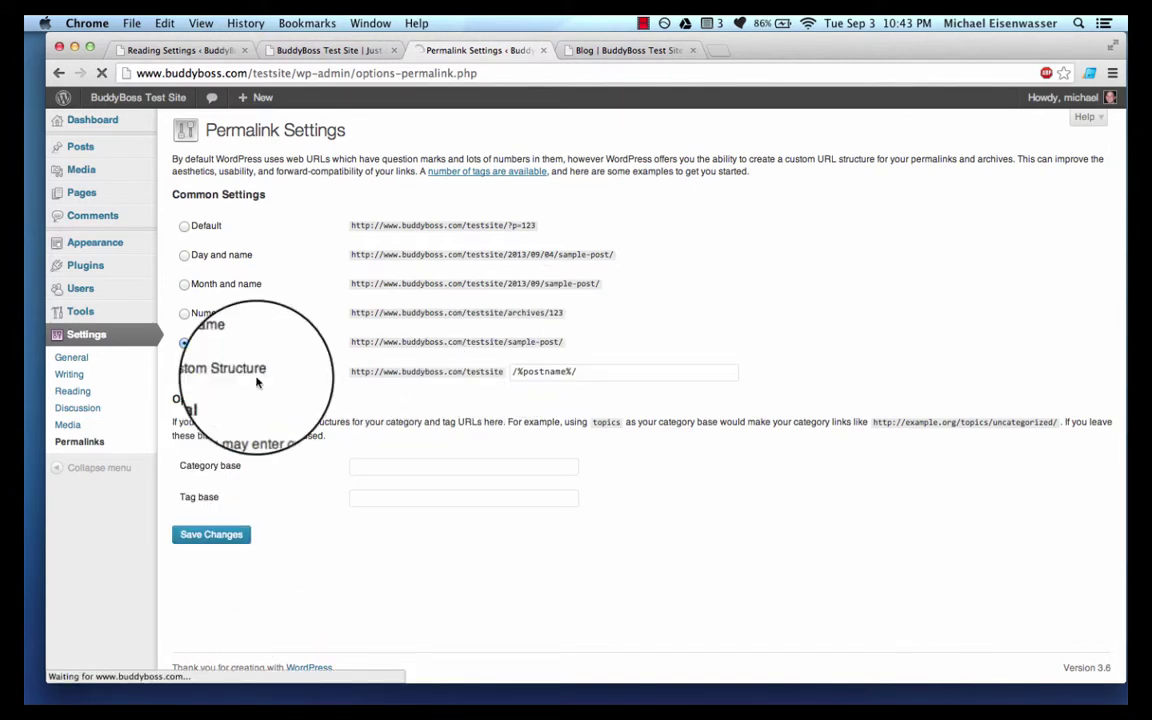
left_click(615, 49)
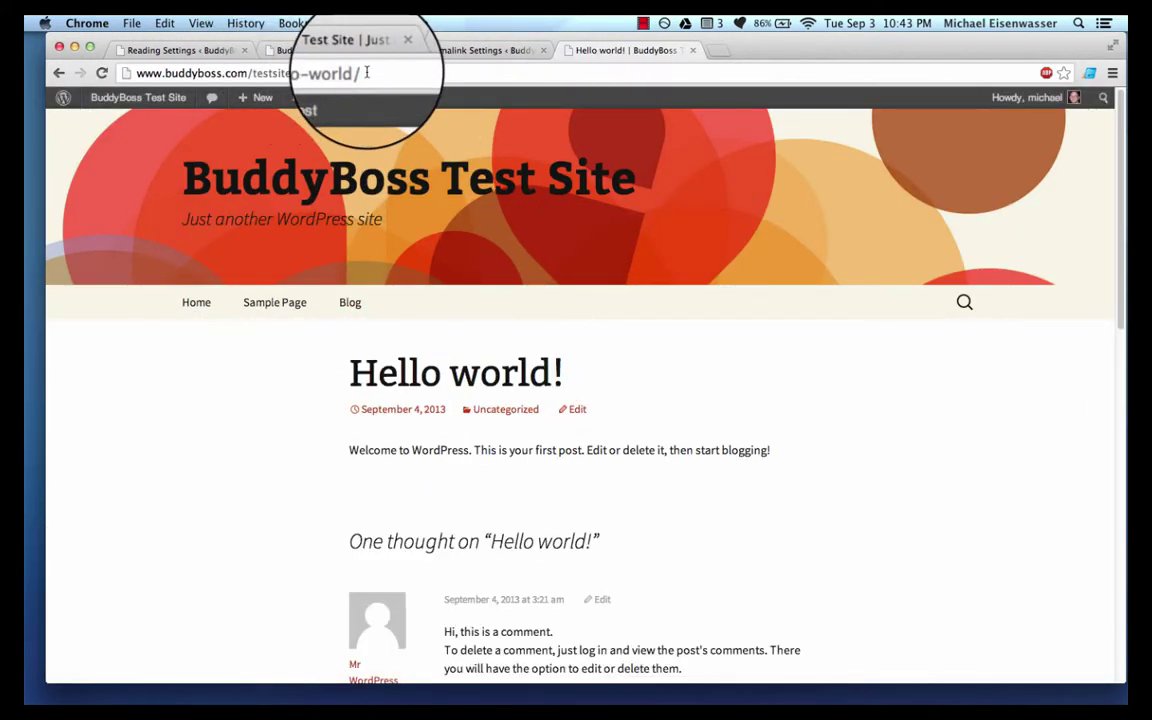
left_click(465, 49)
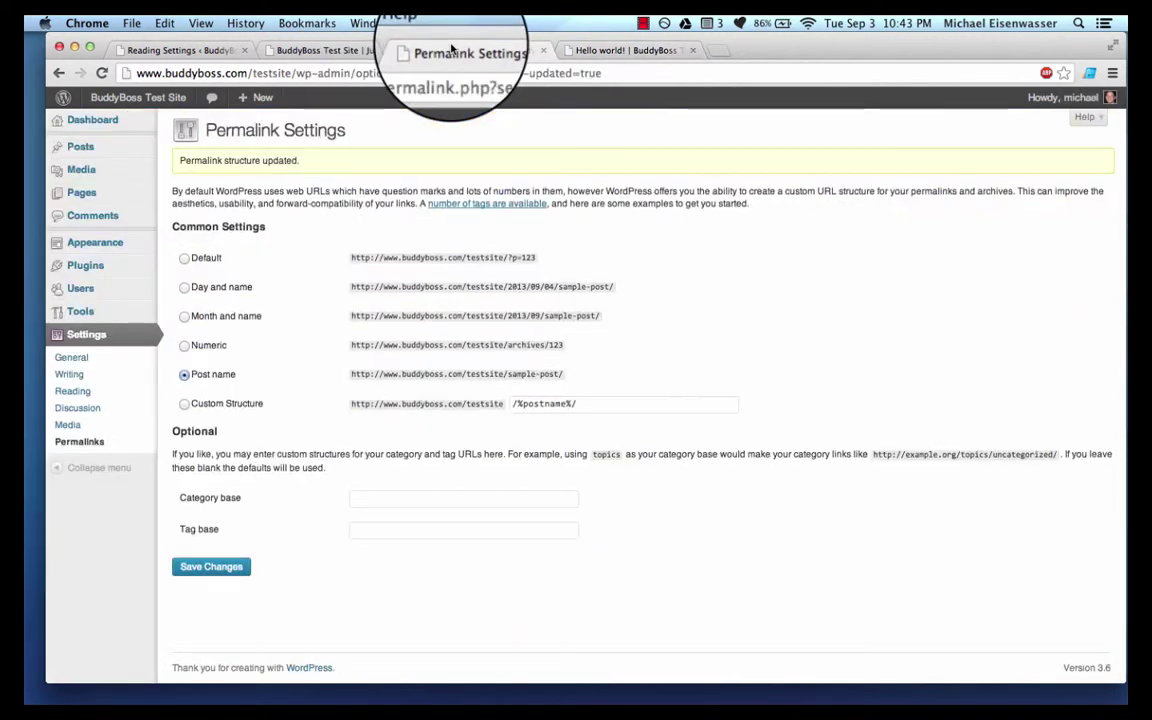